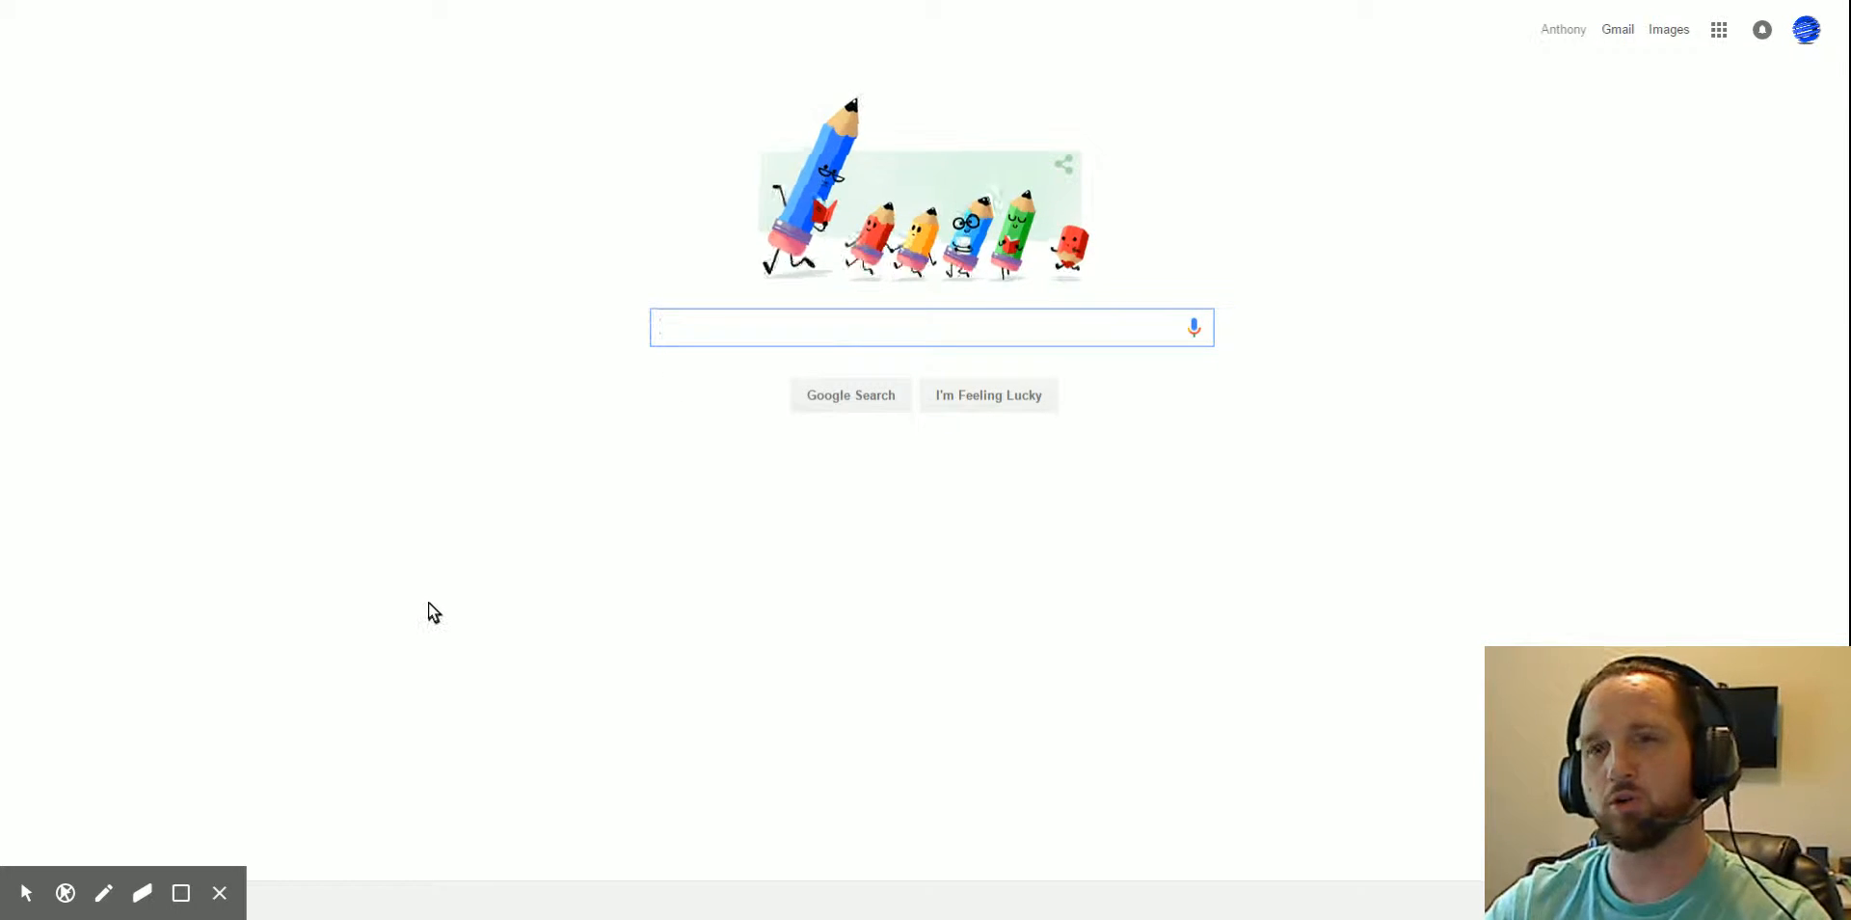
# - Search Google for 'chrome' to list the results
pyautogui.write('ch')
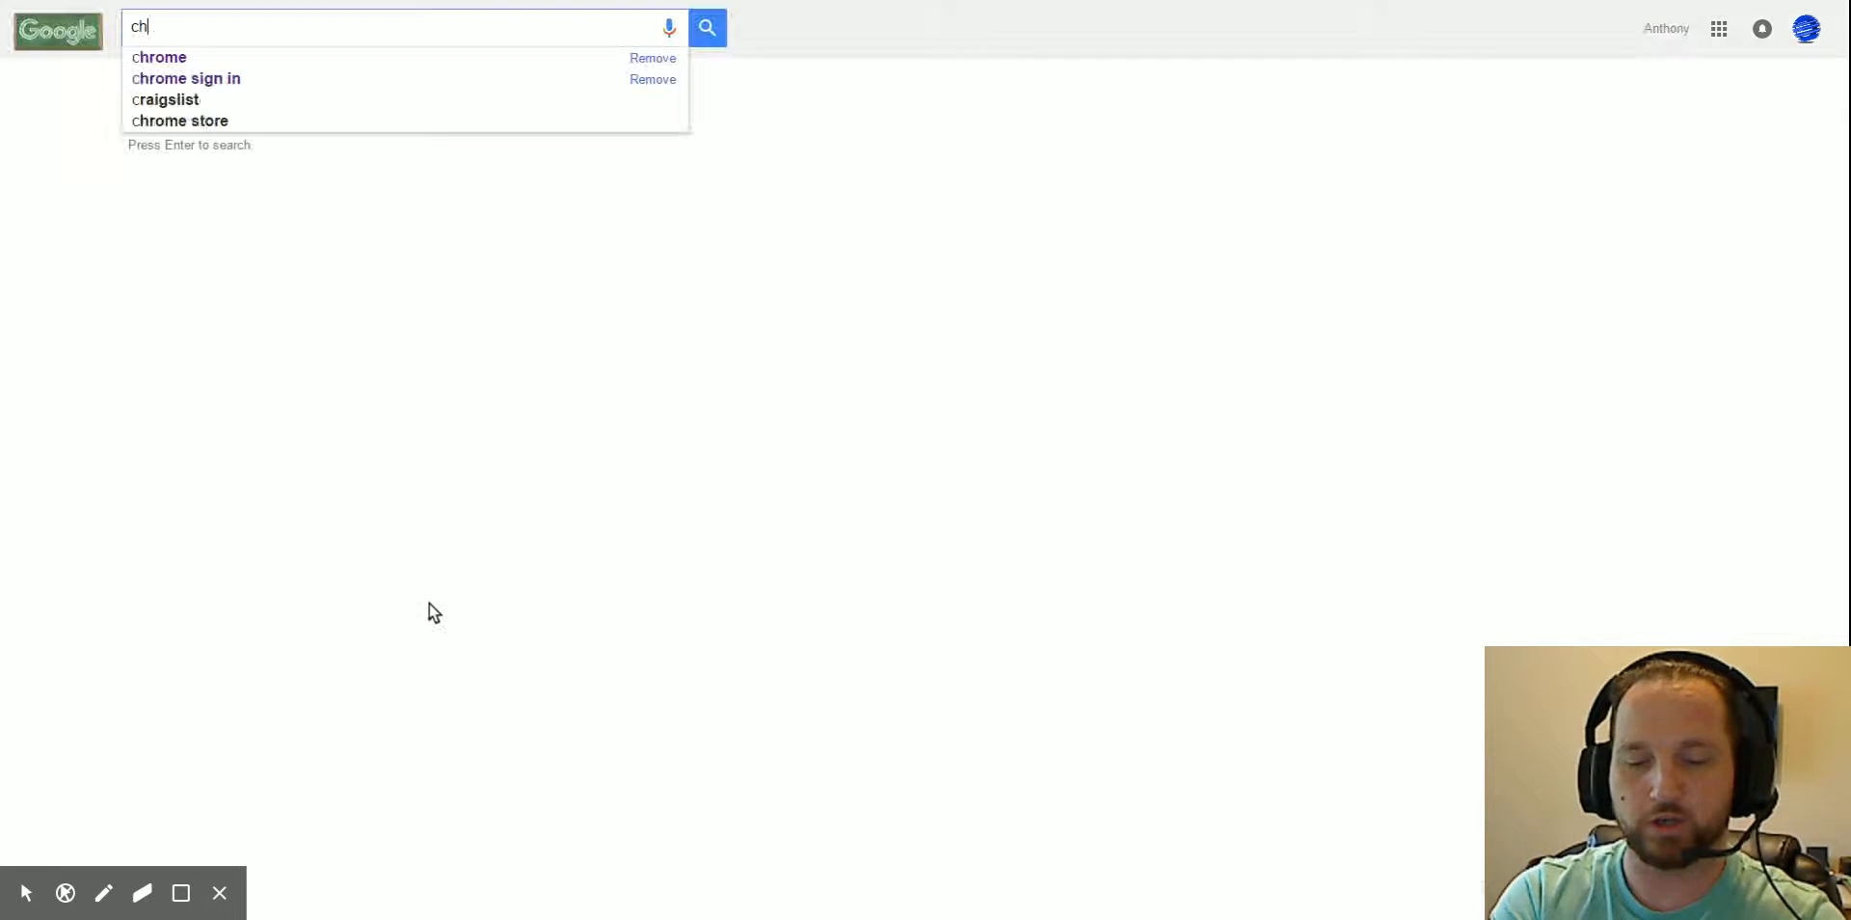
pyautogui.write('rome')
pyautogui.press('Return')
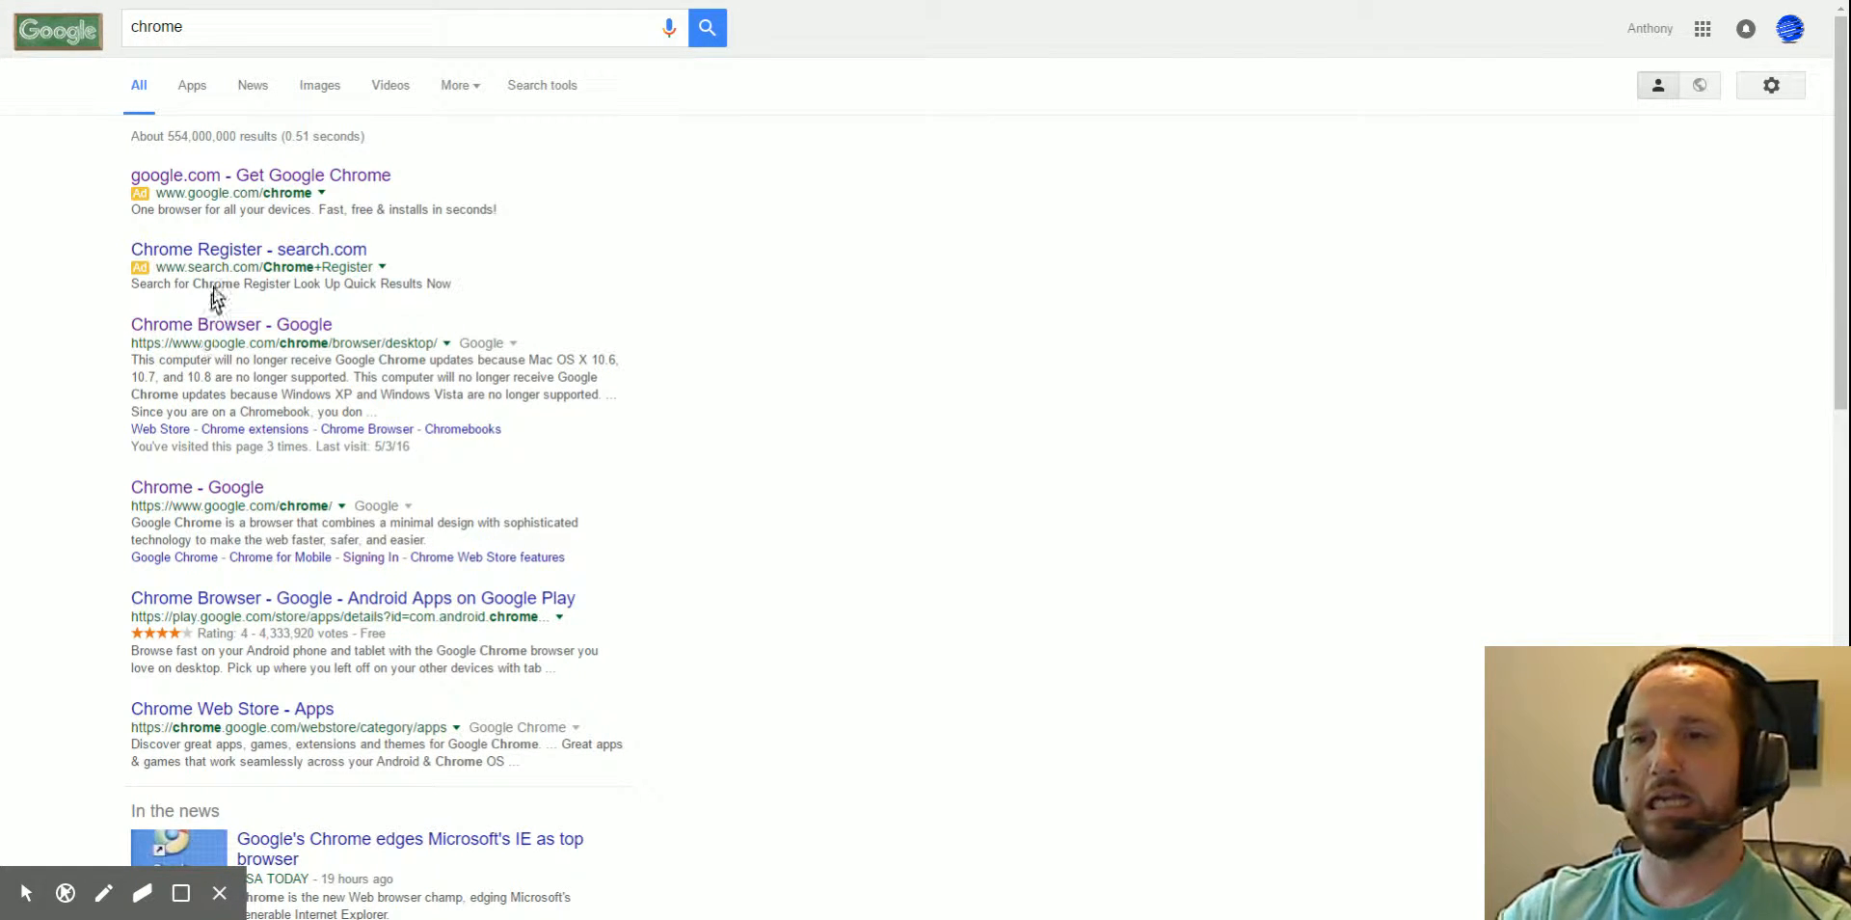
# - Open the Get Google Chrome ad page and start the Download Chrome for Windows
pyautogui.click(282, 178)
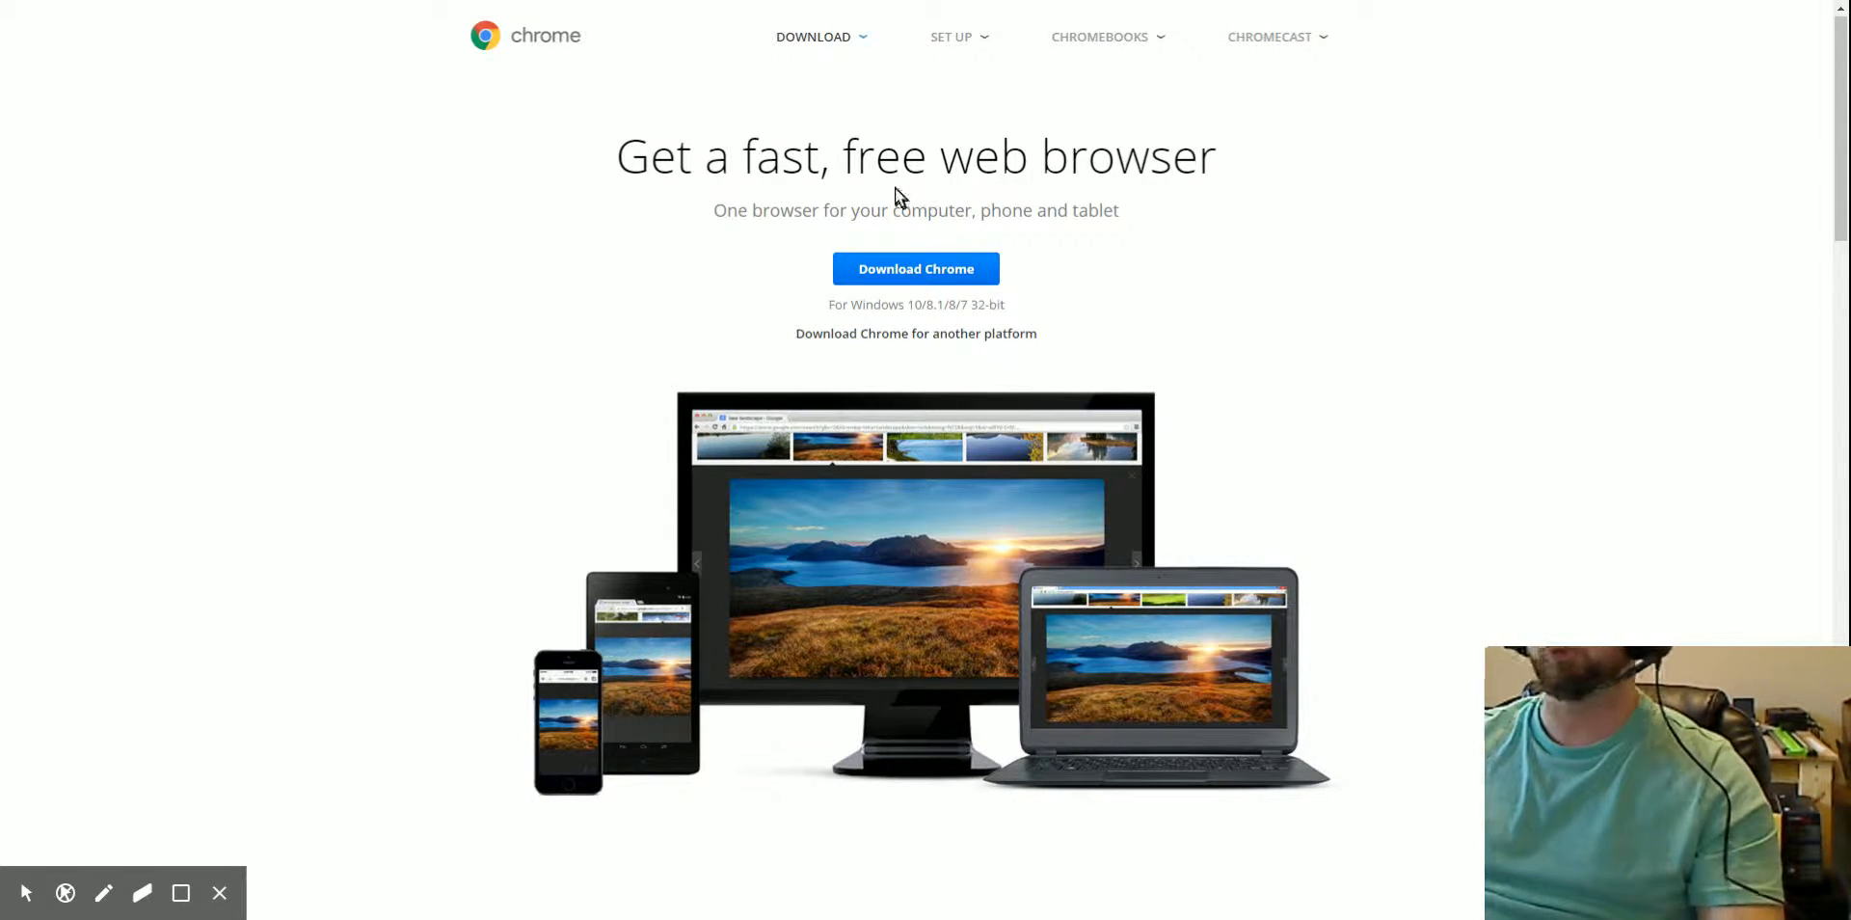
pyautogui.click(932, 275)
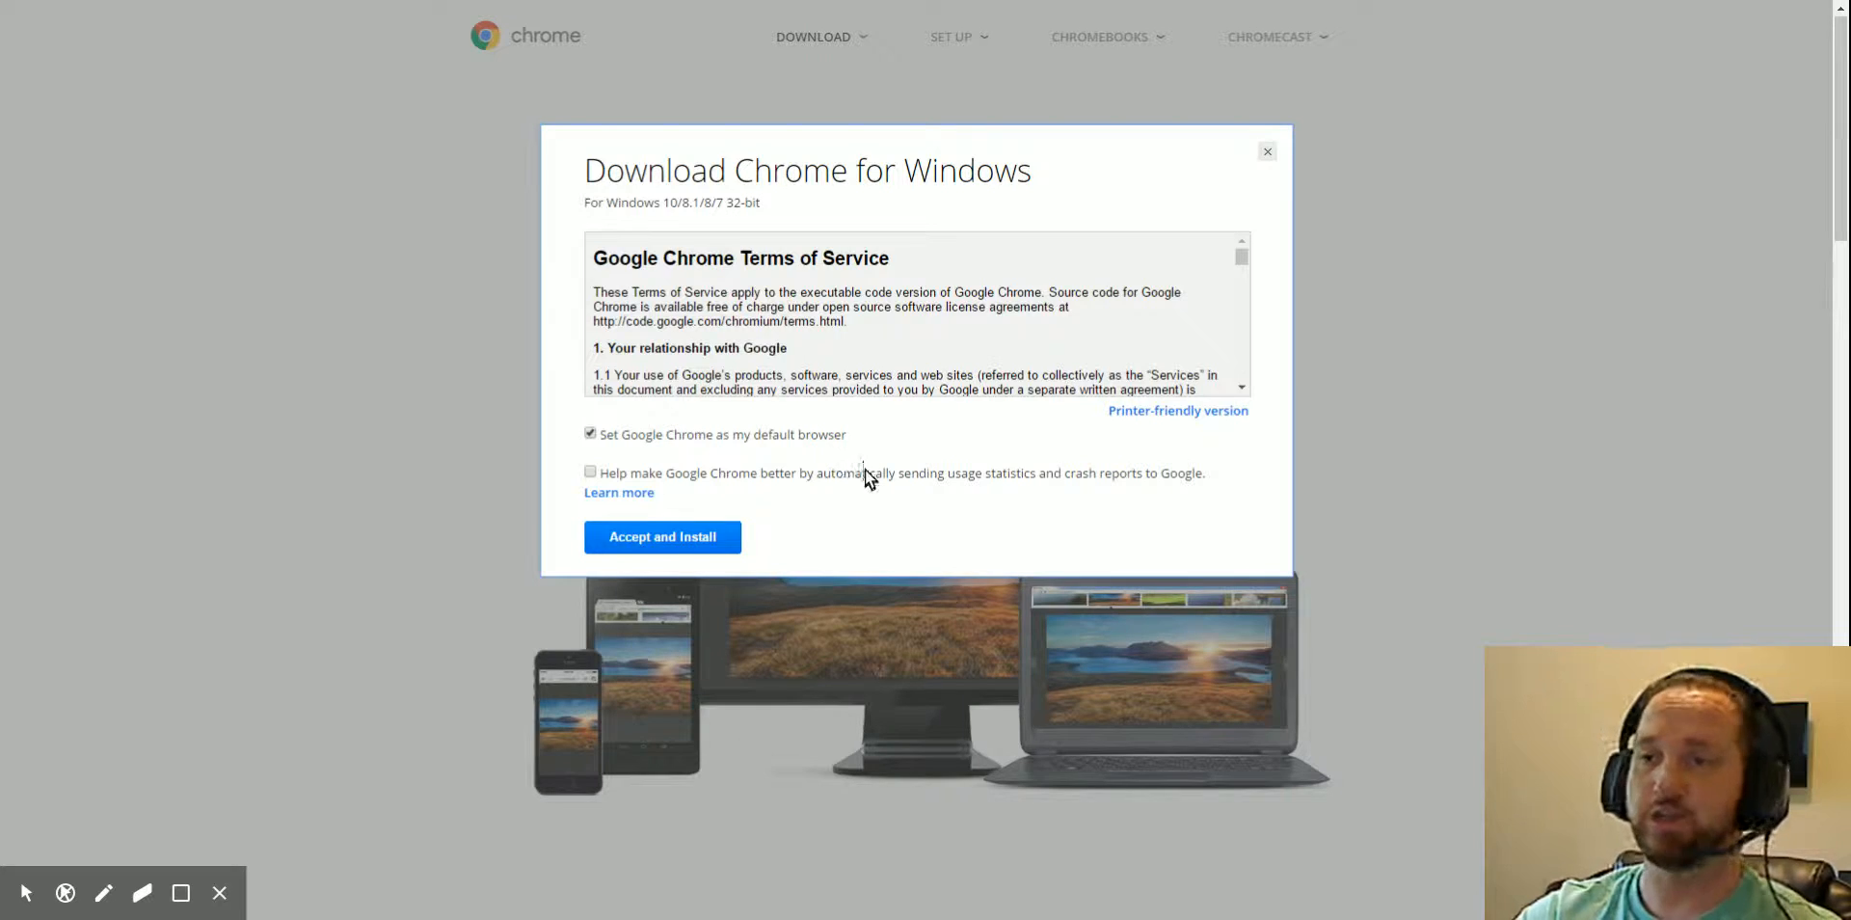
# - Tick 'Help make Google Chrome better' to send usage statistics and crash reports
pyautogui.click(590, 472)
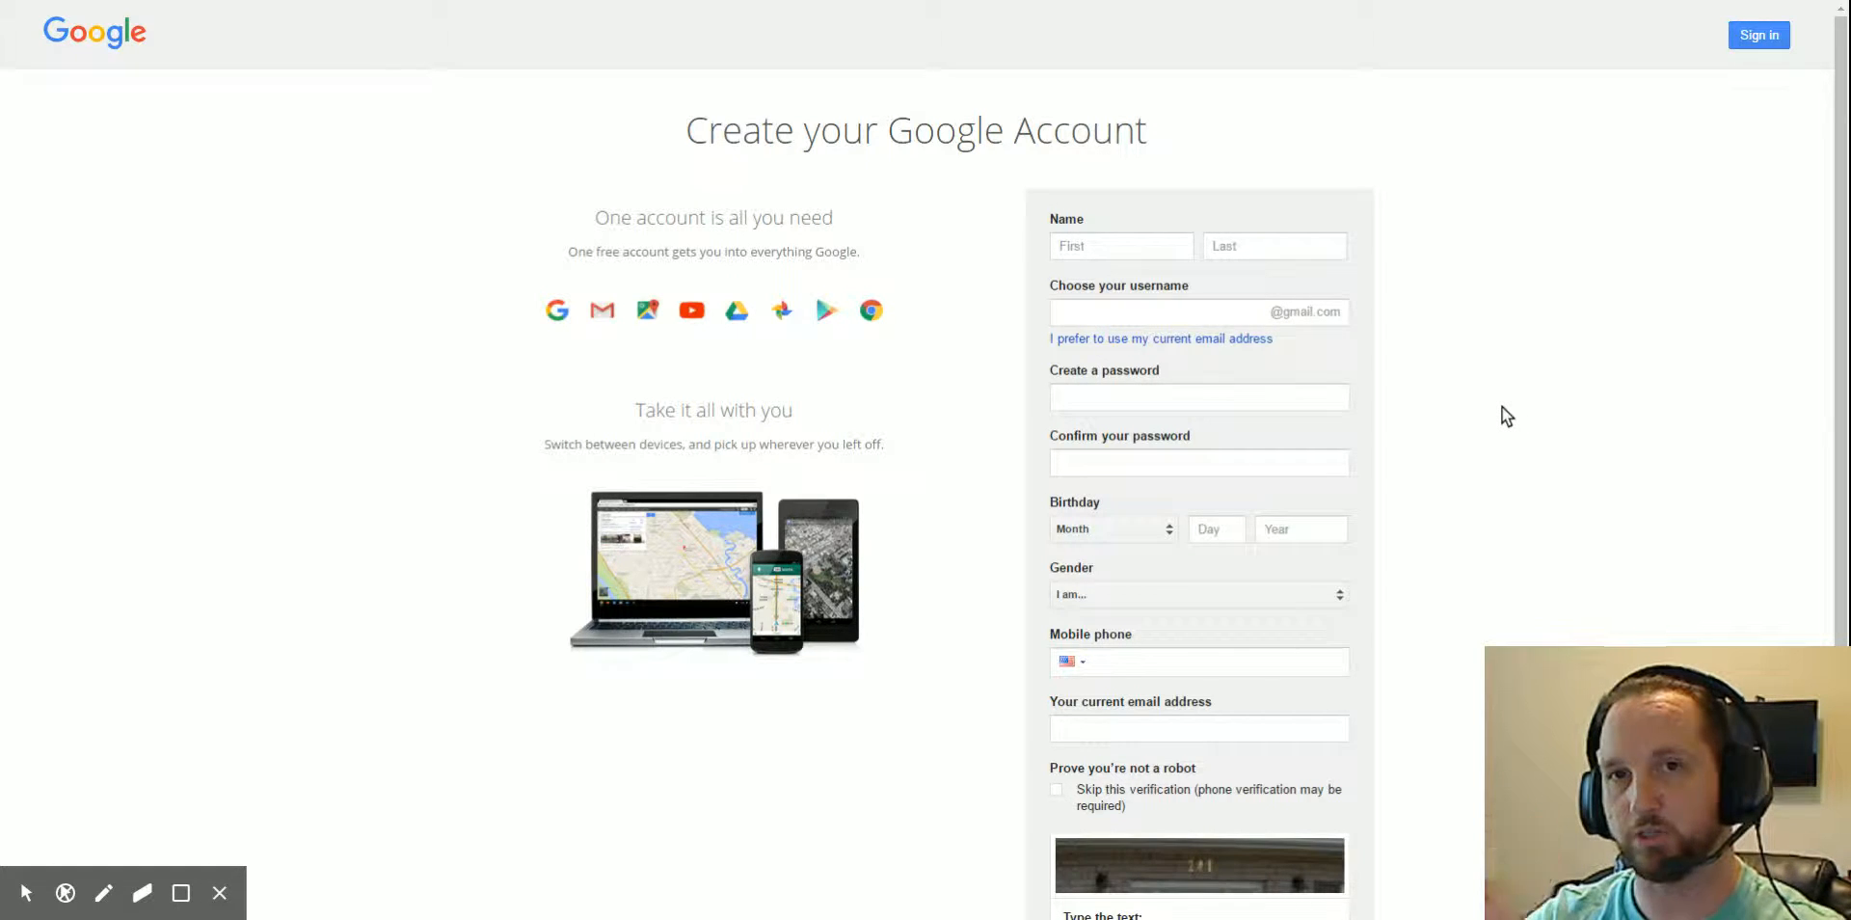
# - Autofill the first and last name, phone and current email from Chrome's saved suggestion
pyautogui.click(1130, 245)
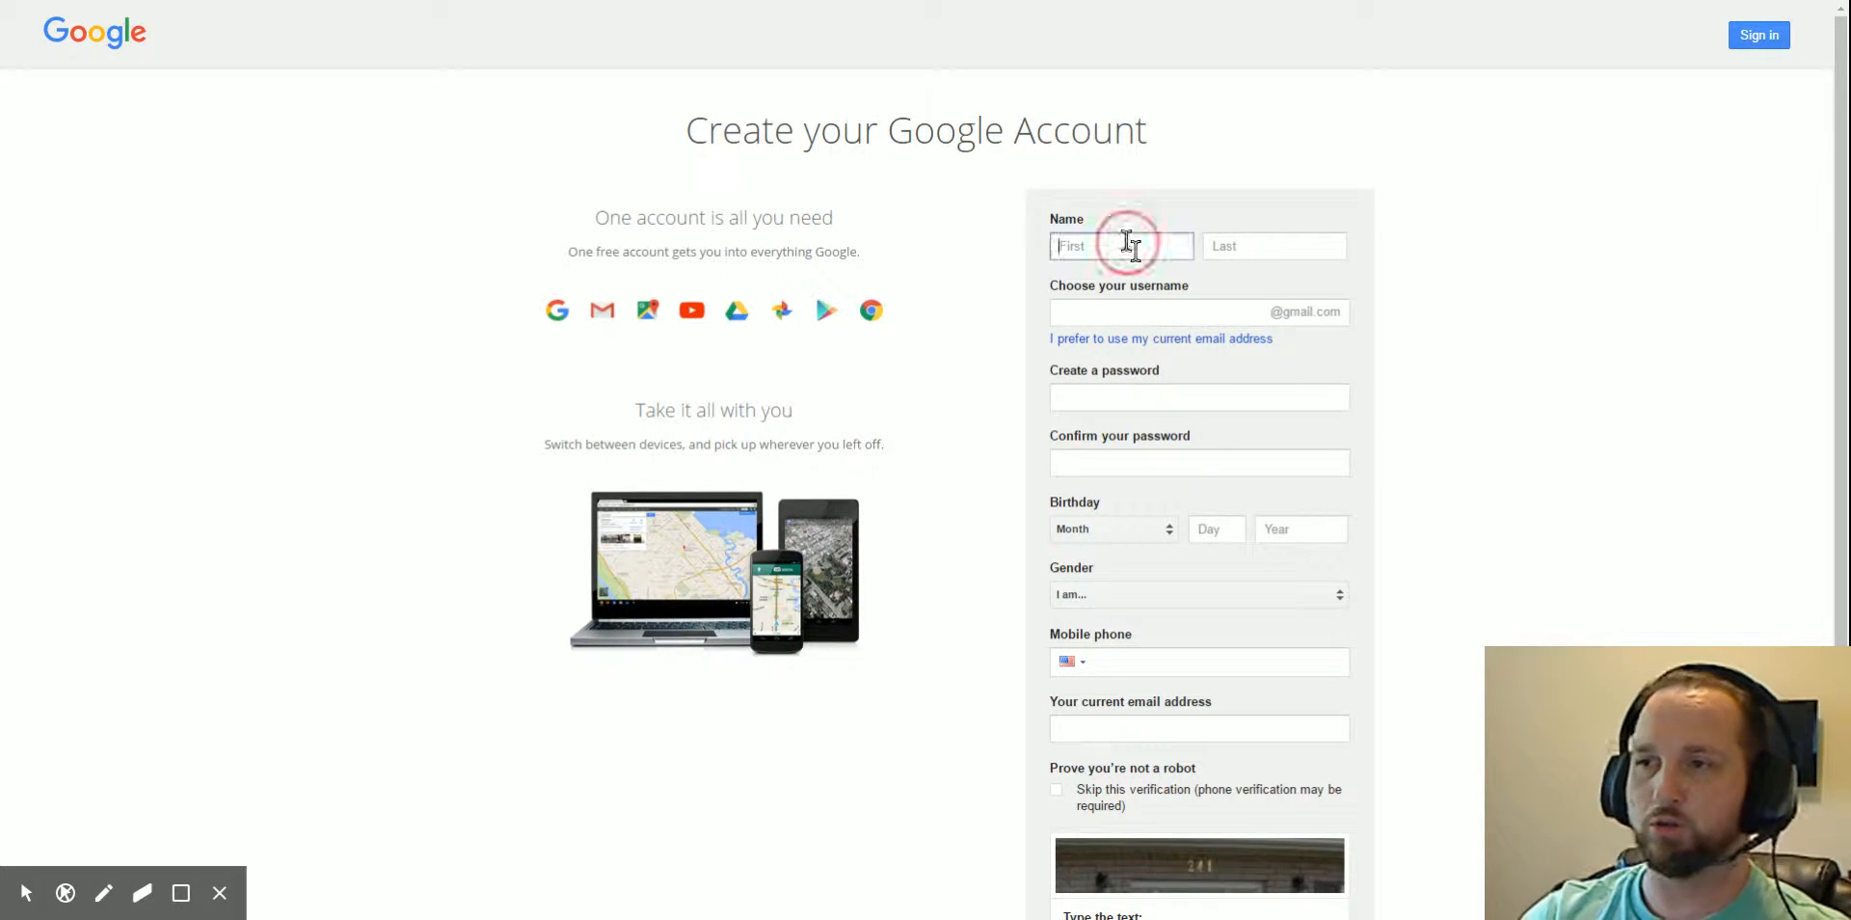
pyautogui.write('Ant')
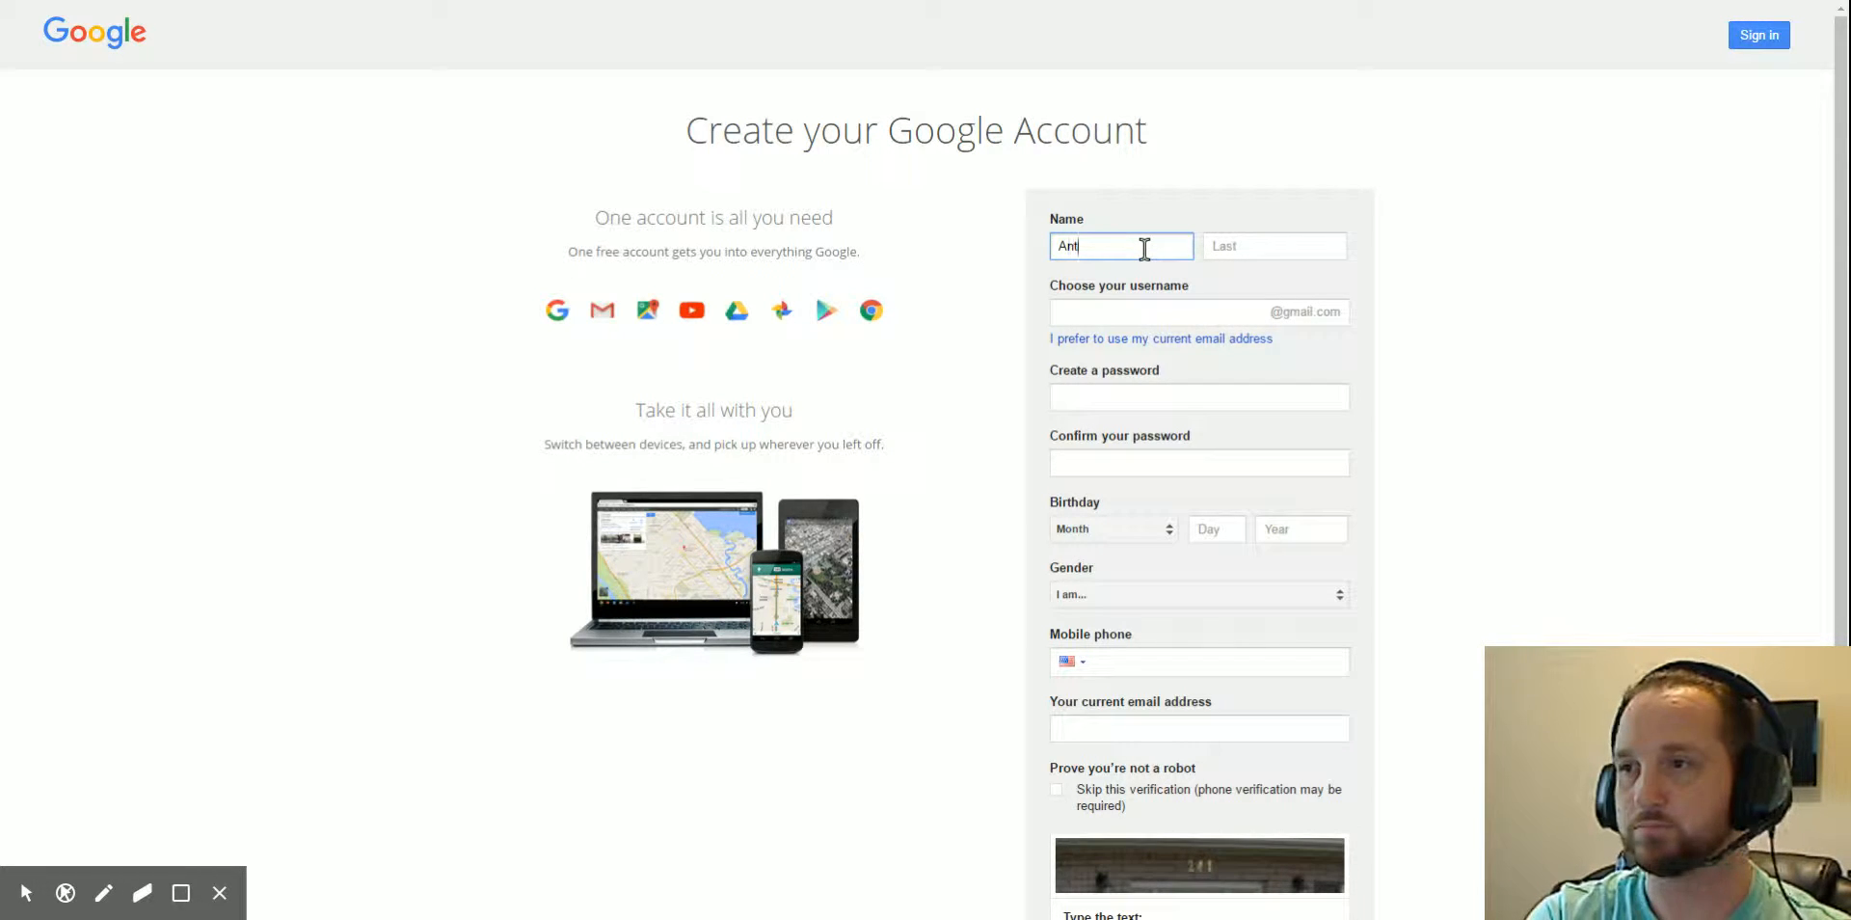
pyautogui.click(1119, 266)
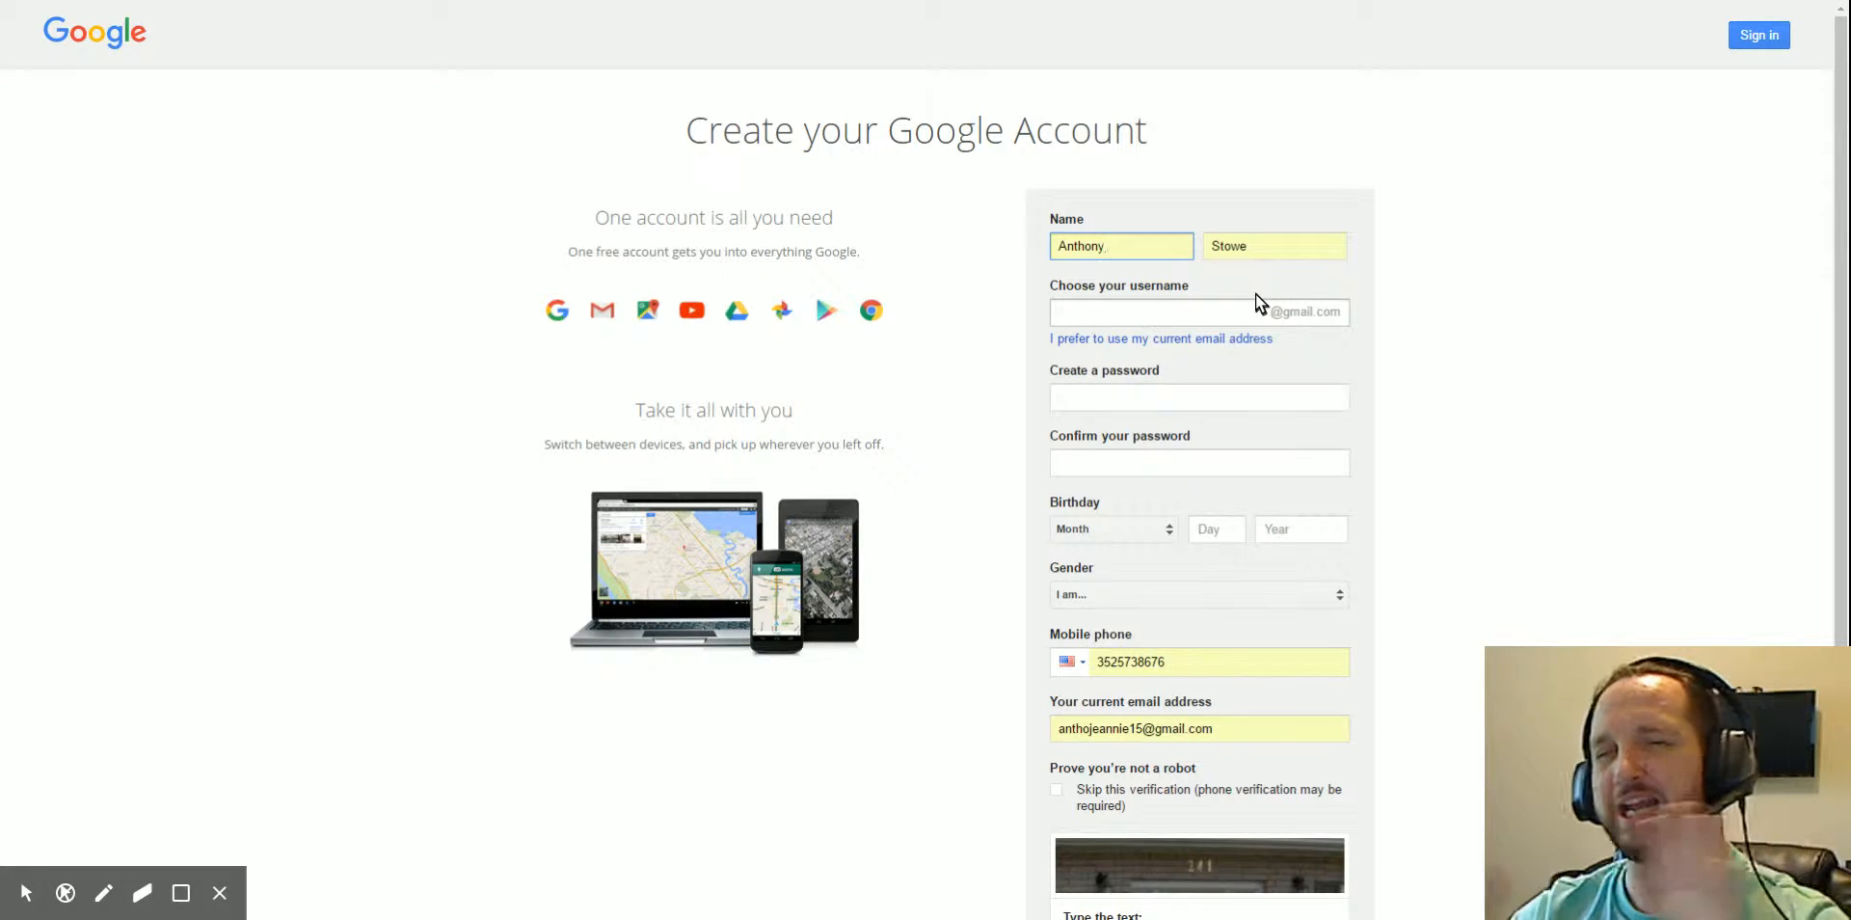
pyautogui.click(1143, 310)
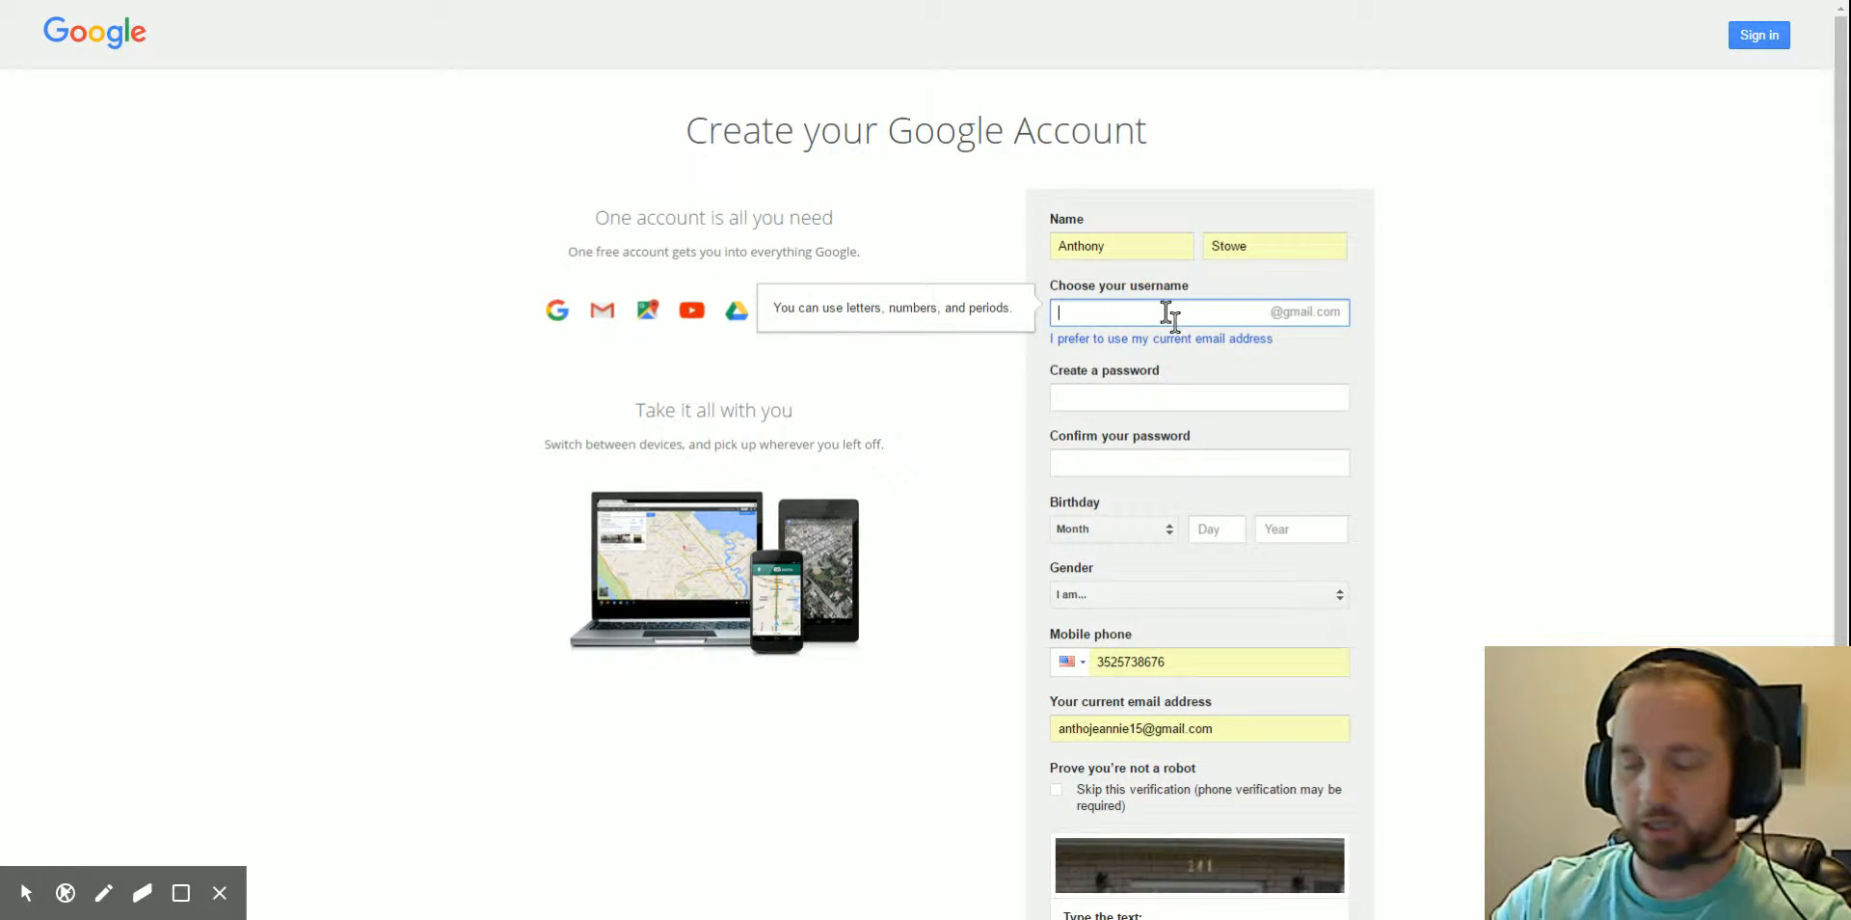
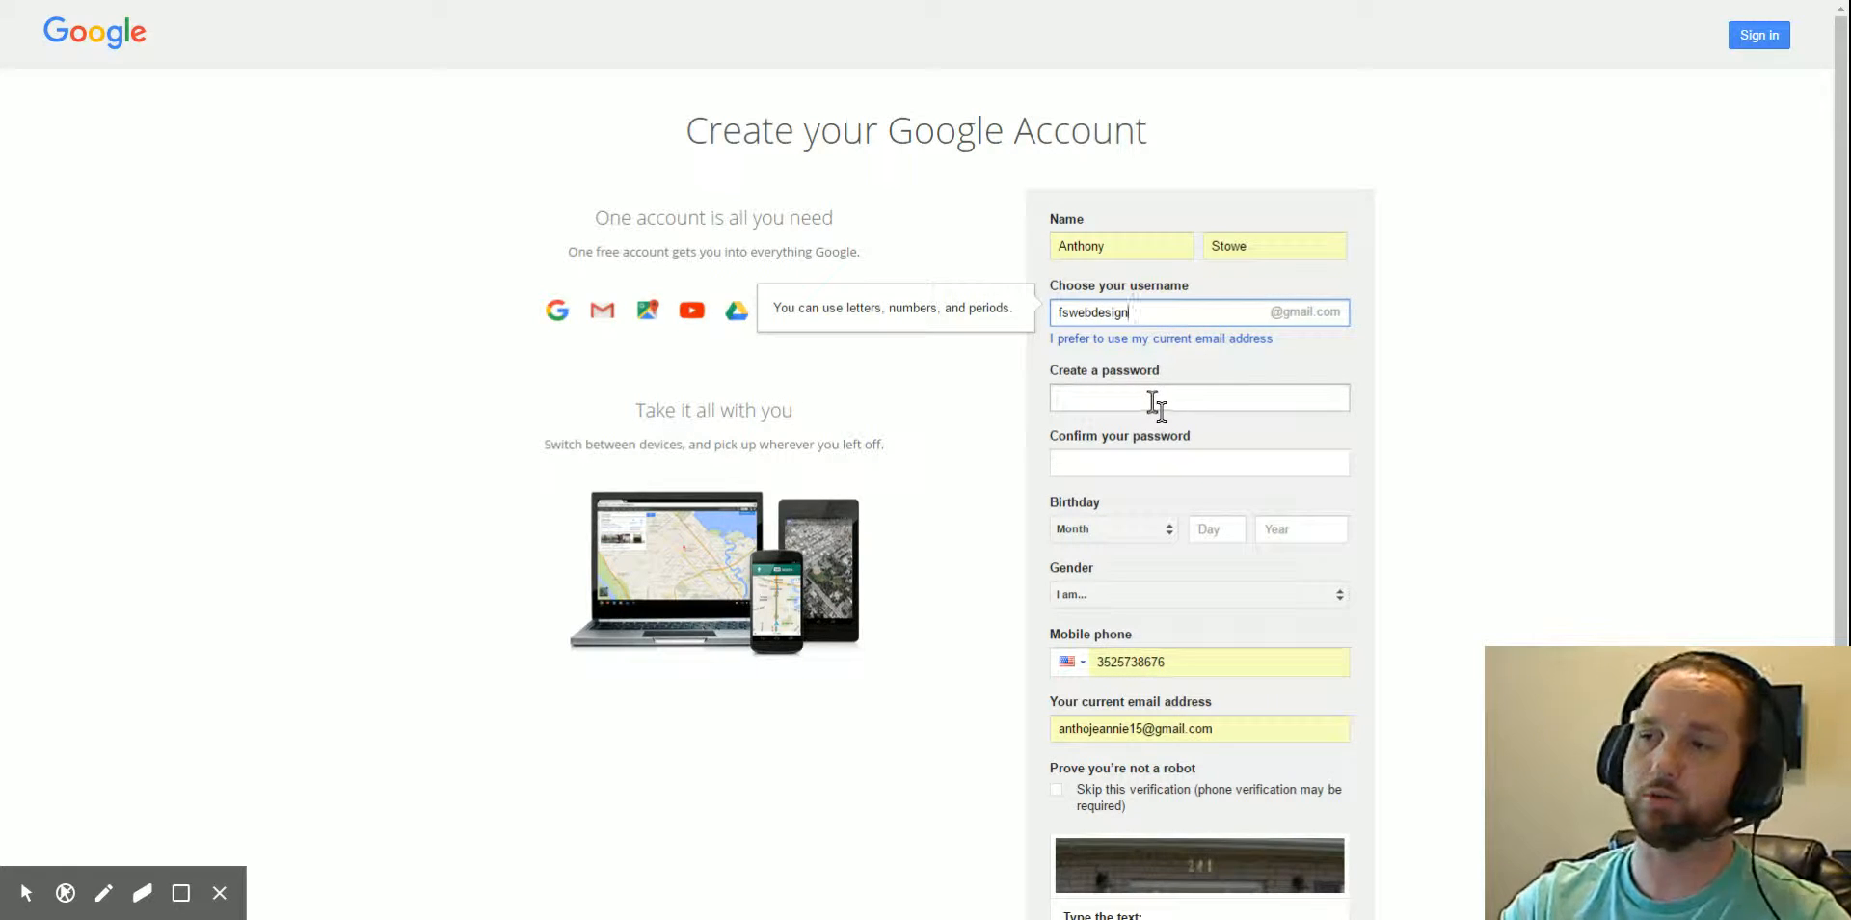
# - Enter the desired username and let the form check its availability
pyautogui.click(1091, 399)
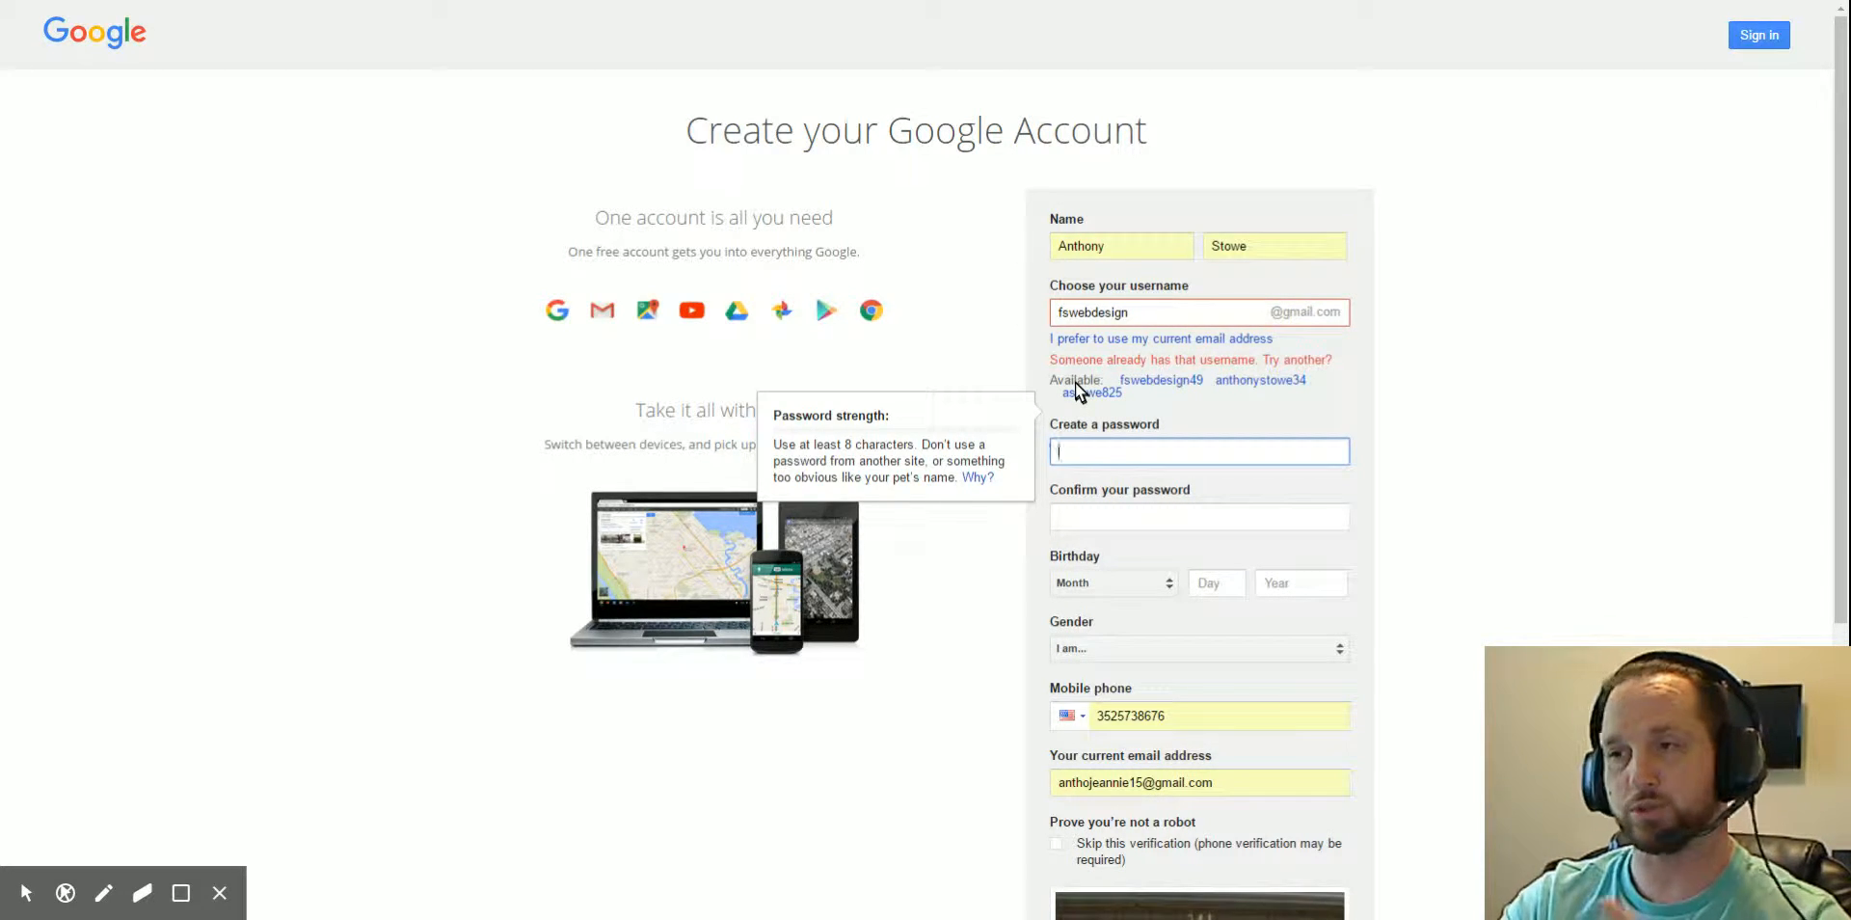
# - Take a suggested available username and paste the account password
pyautogui.click(1176, 382)
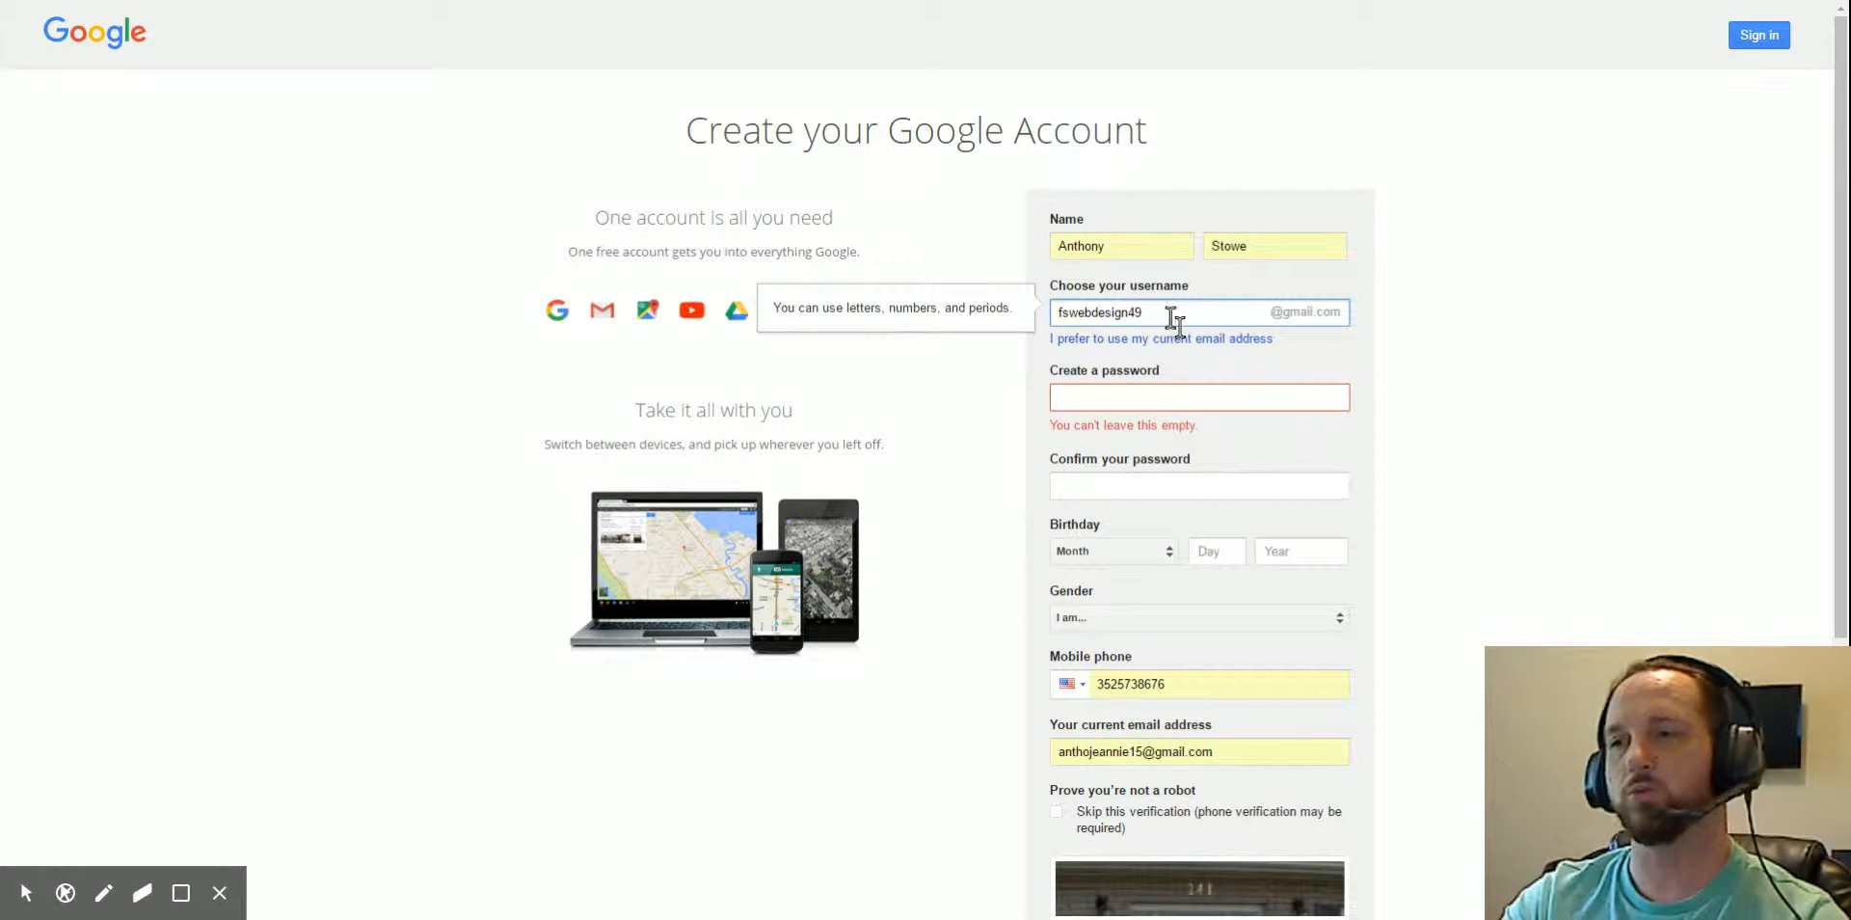
pyautogui.click(1178, 397)
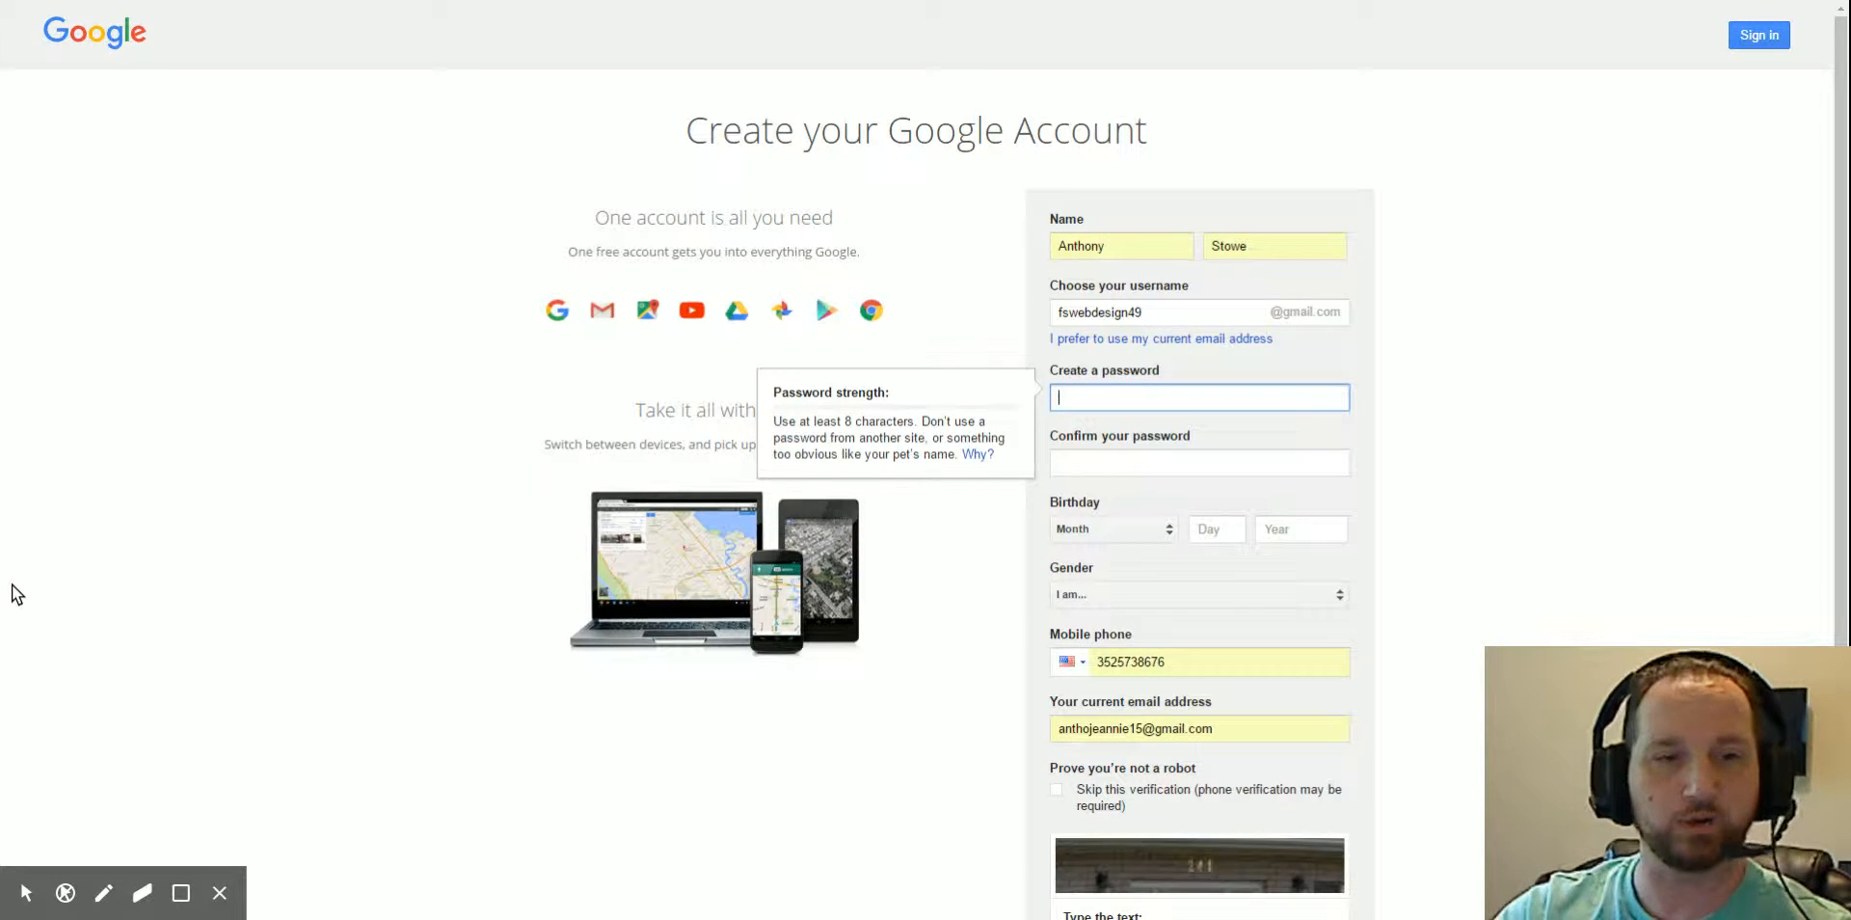
pyautogui.click(11, 584)
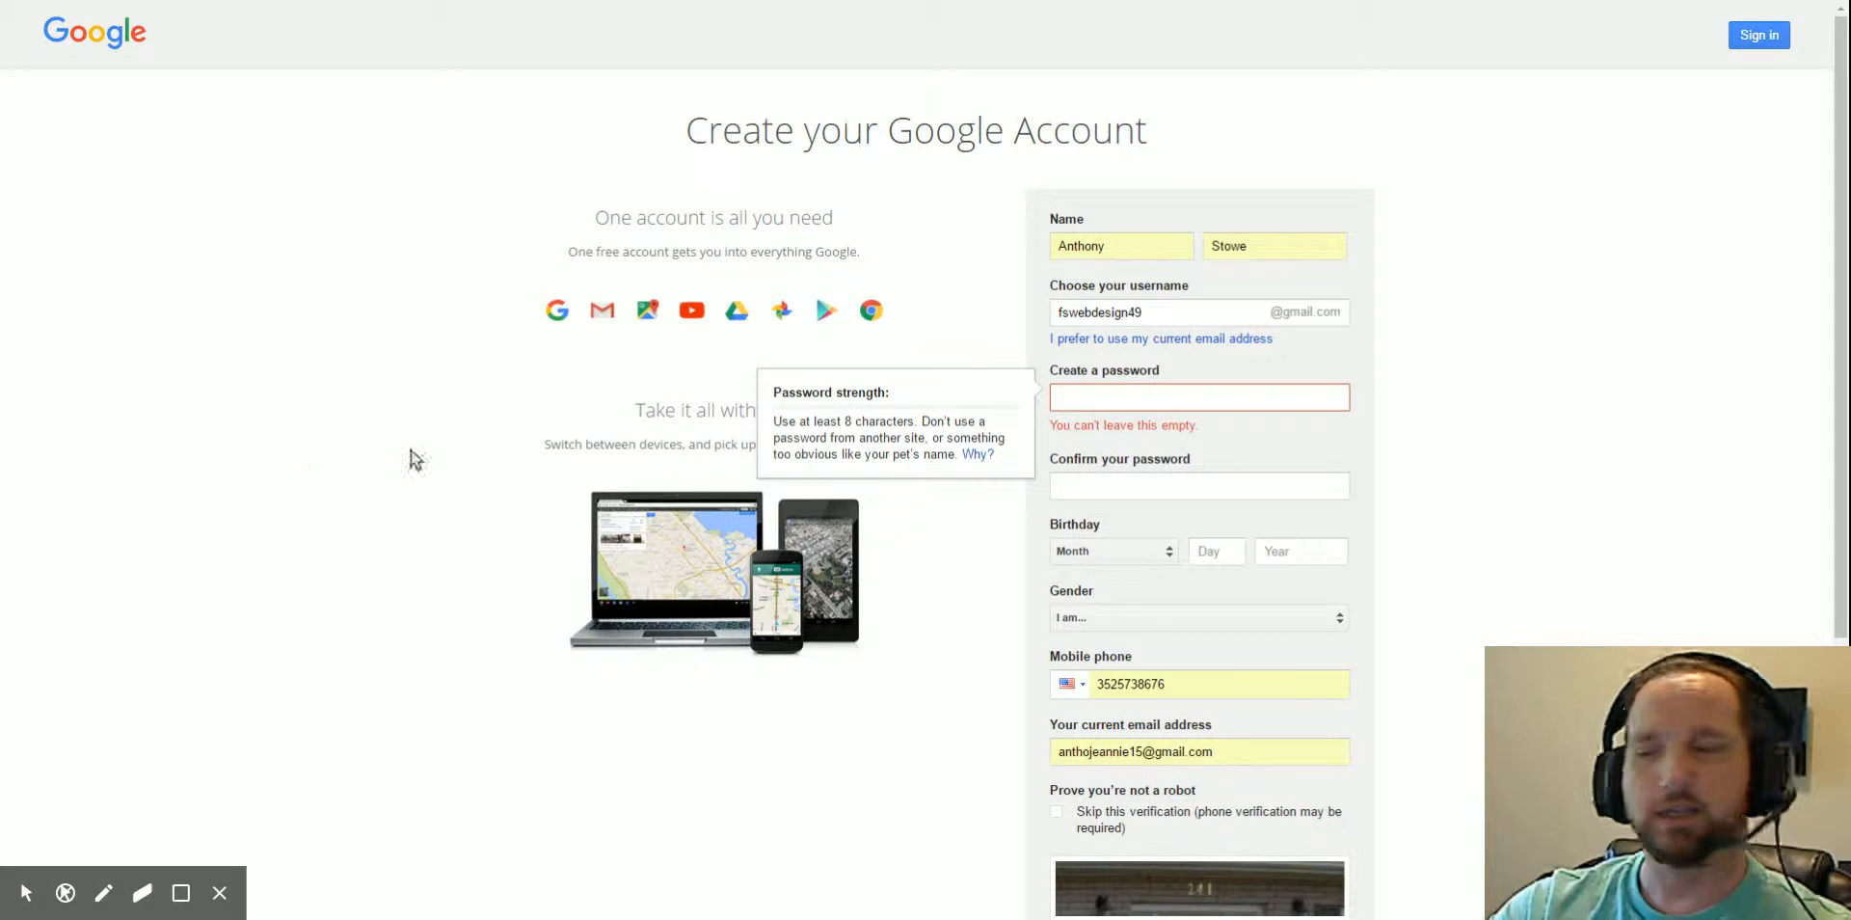
pyautogui.click(1108, 396)
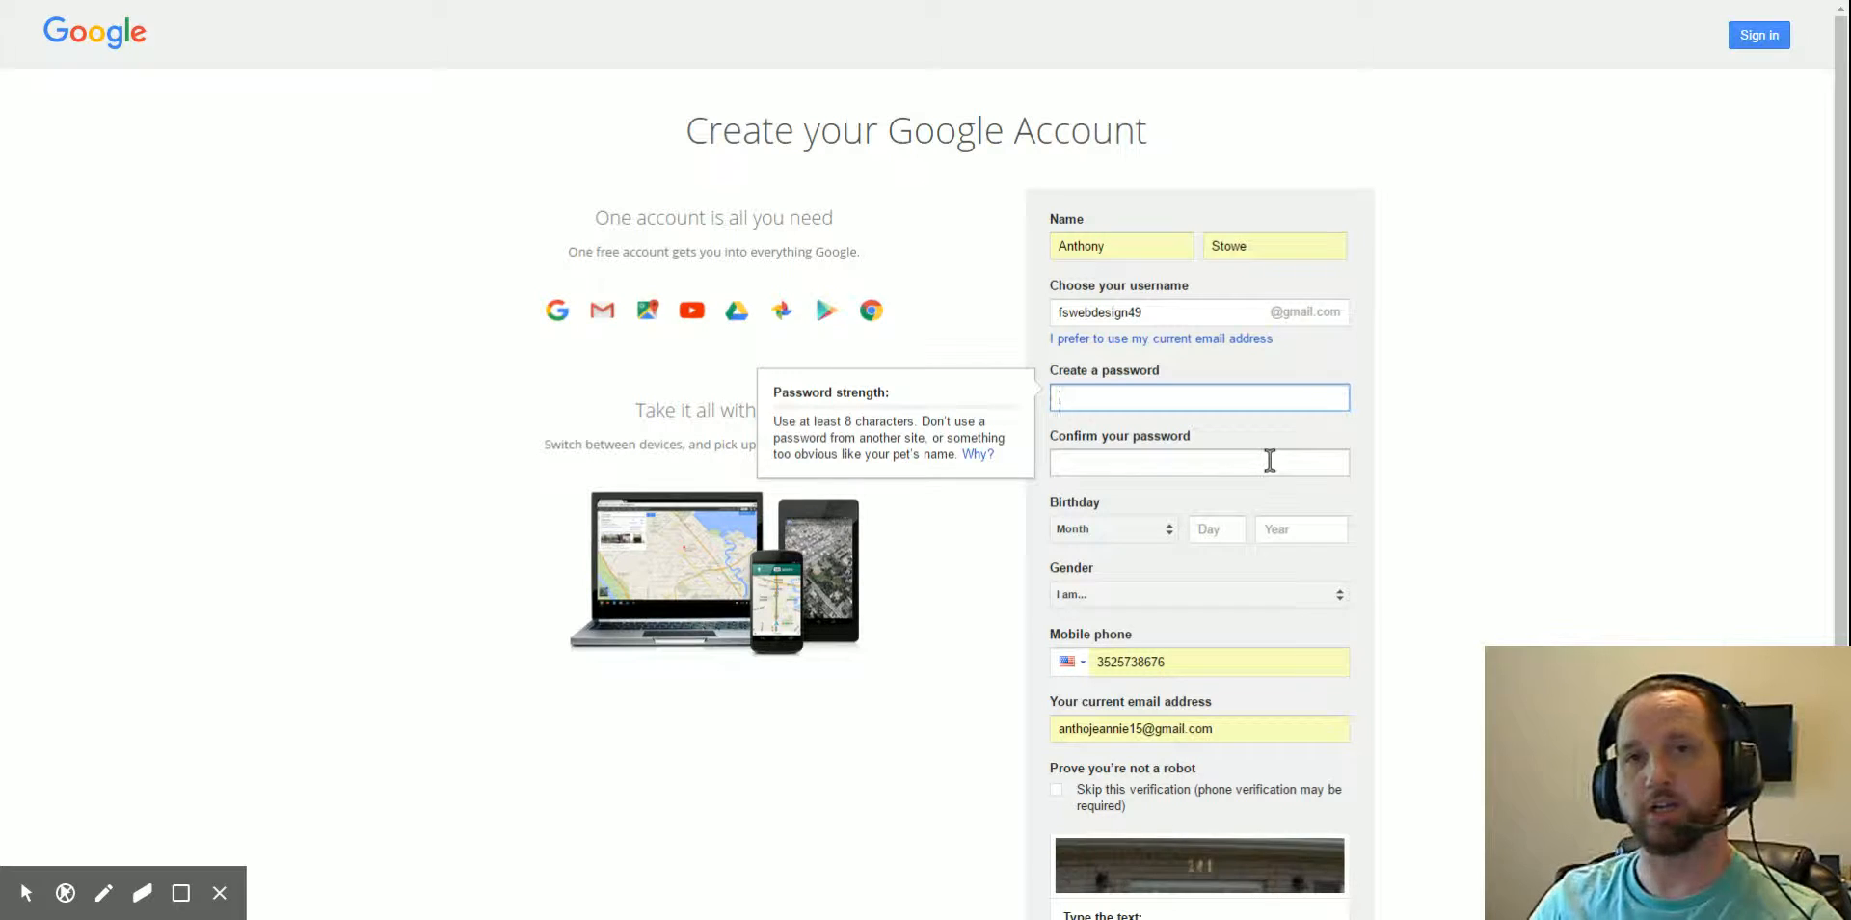
pyautogui.click(1179, 403)
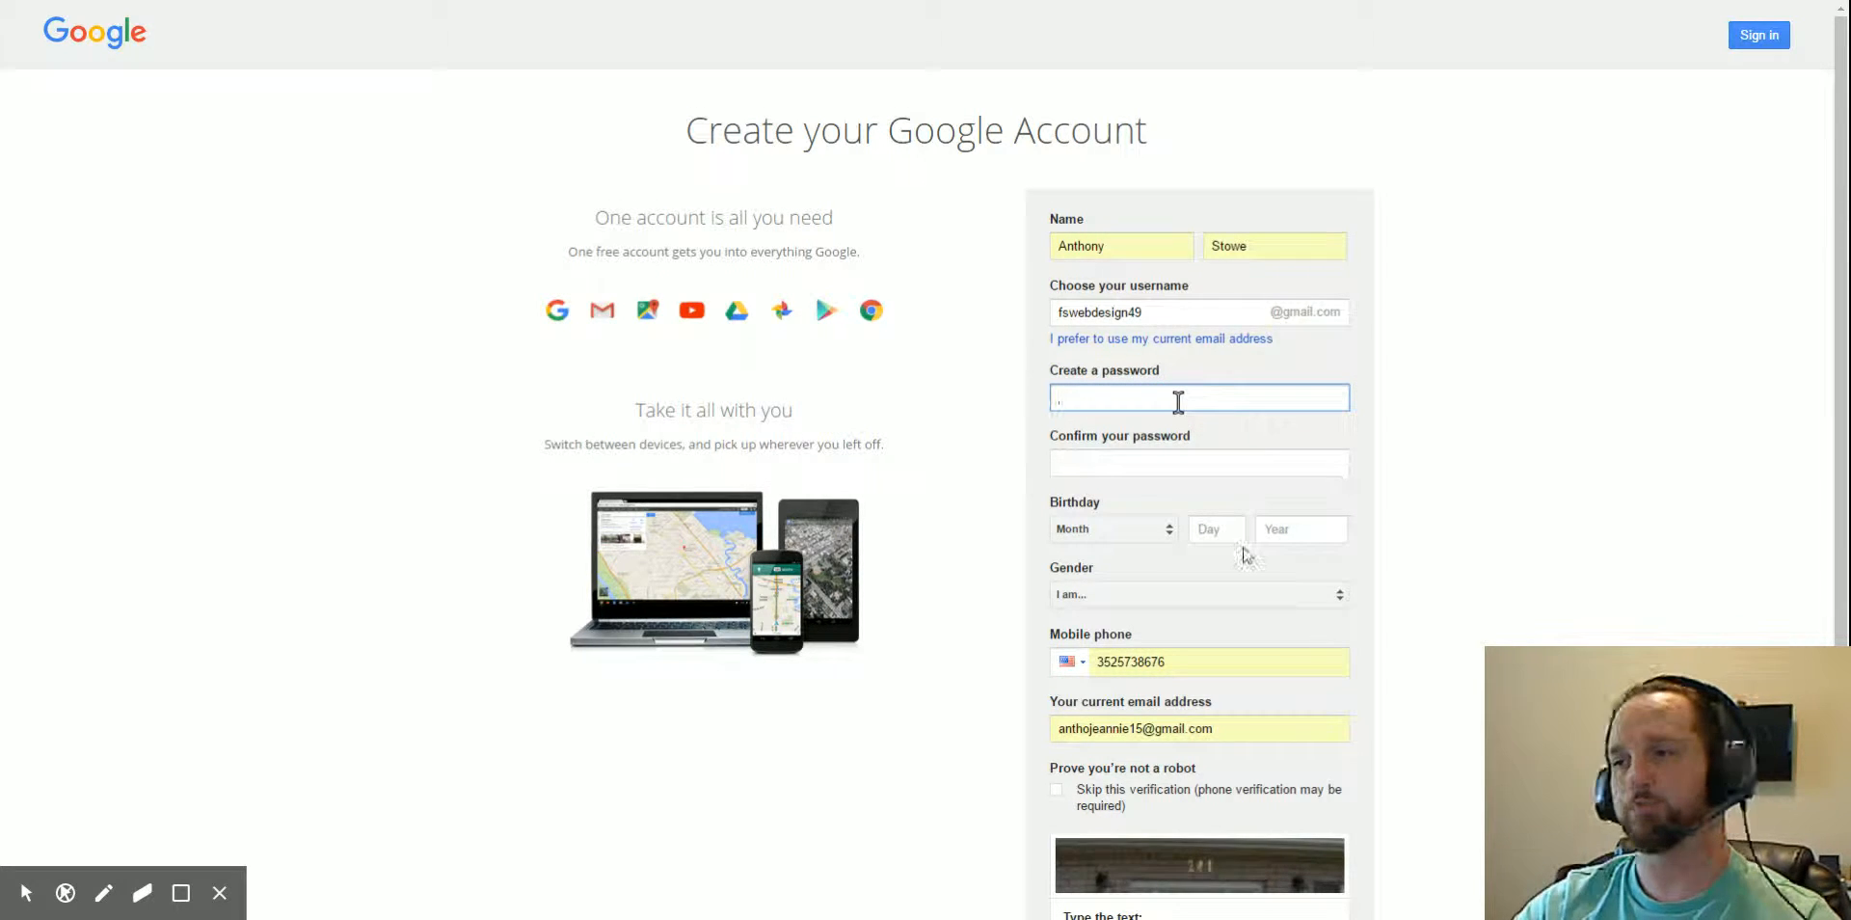
pyautogui.hotkey('ctrl', 'v')
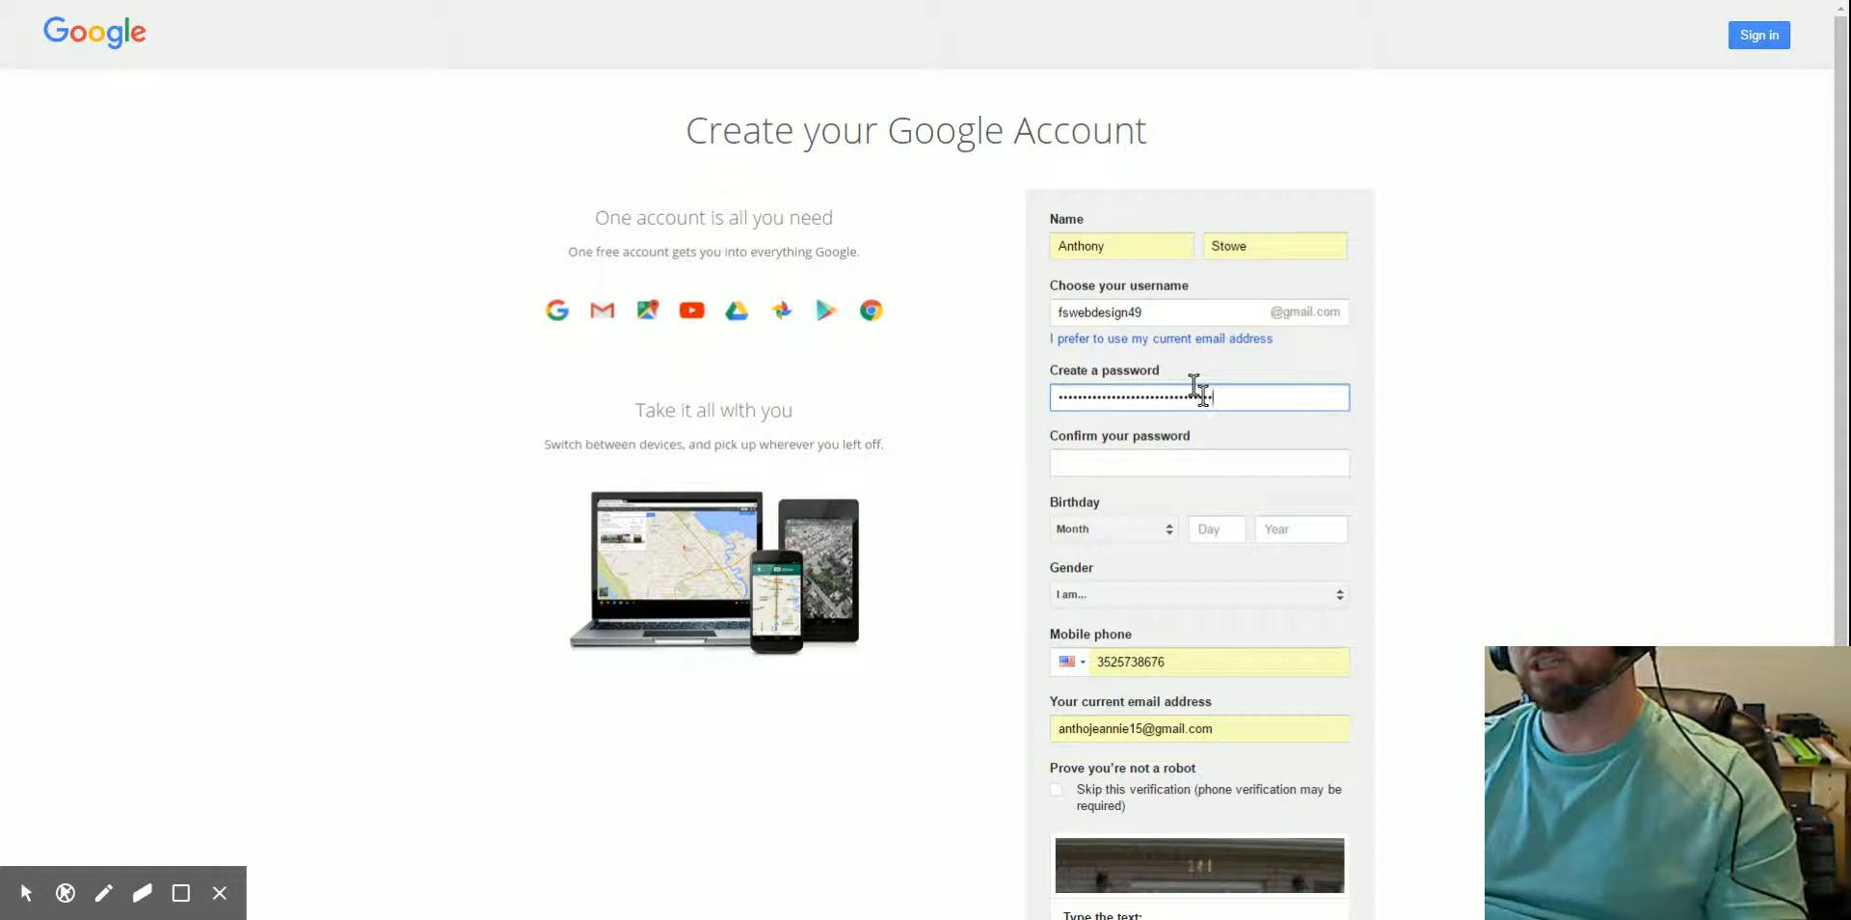
# - Paste the password into Confirm and compare it against the original entry
pyautogui.click(1097, 461)
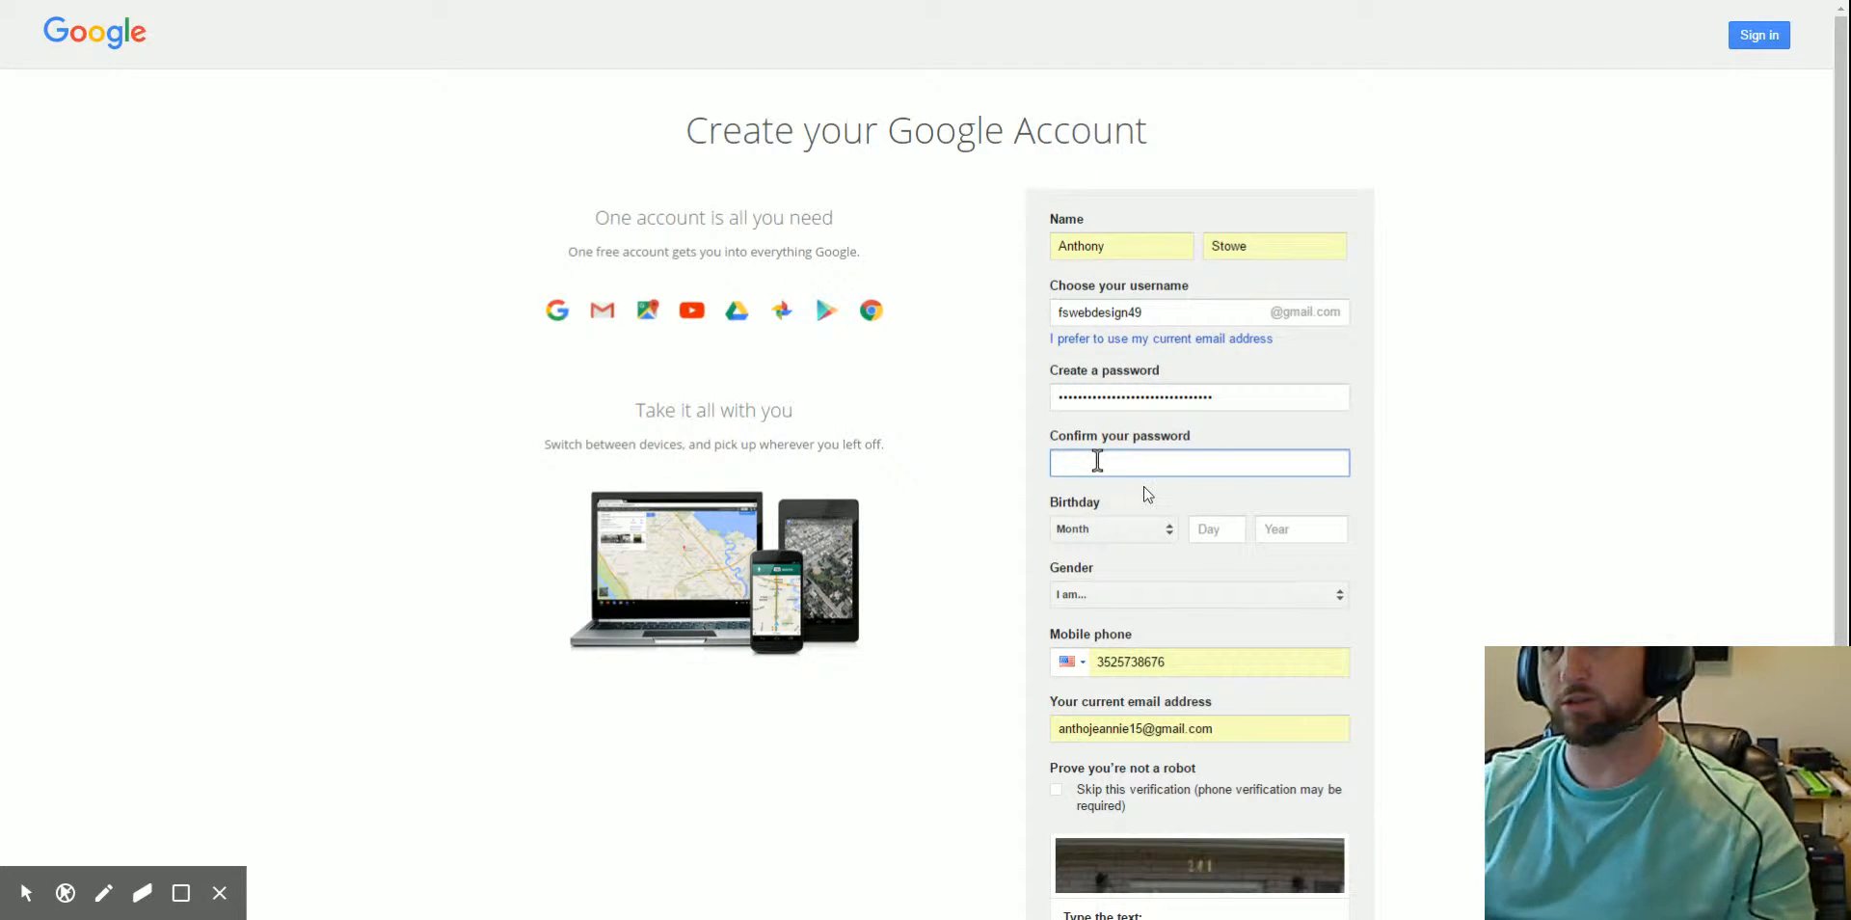
pyautogui.hotkey('ctrl', 'v')
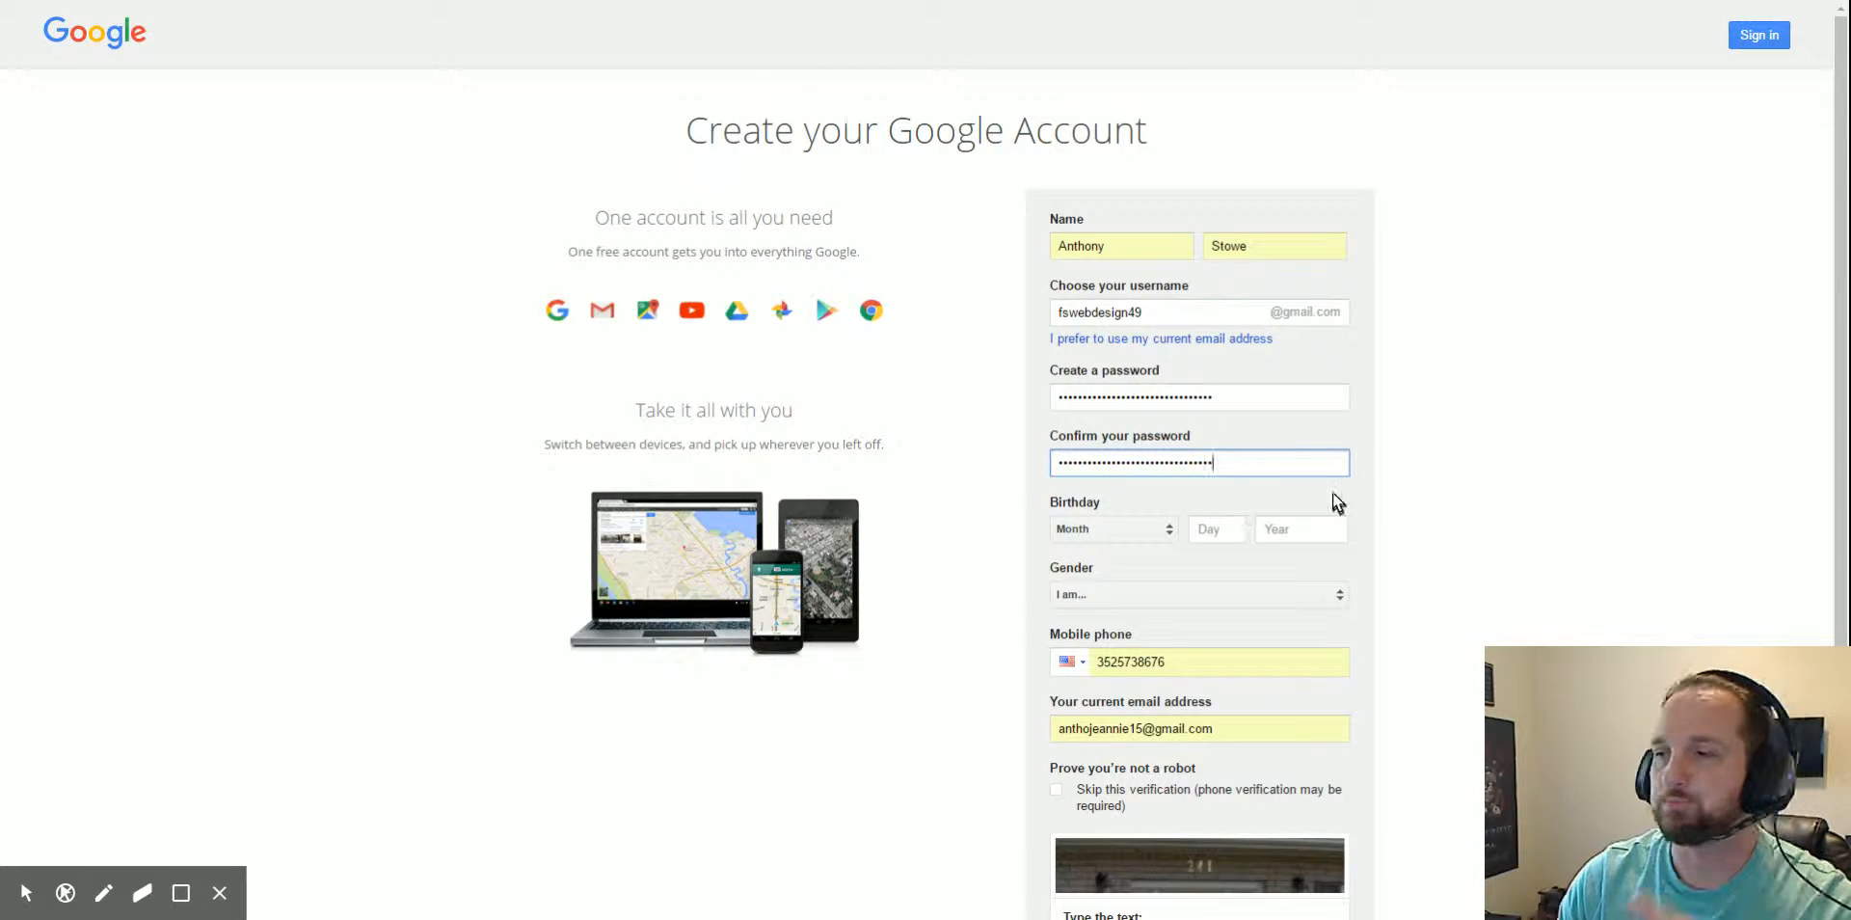
pyautogui.moveTo(1240, 463); pyautogui.dragTo(971, 466)
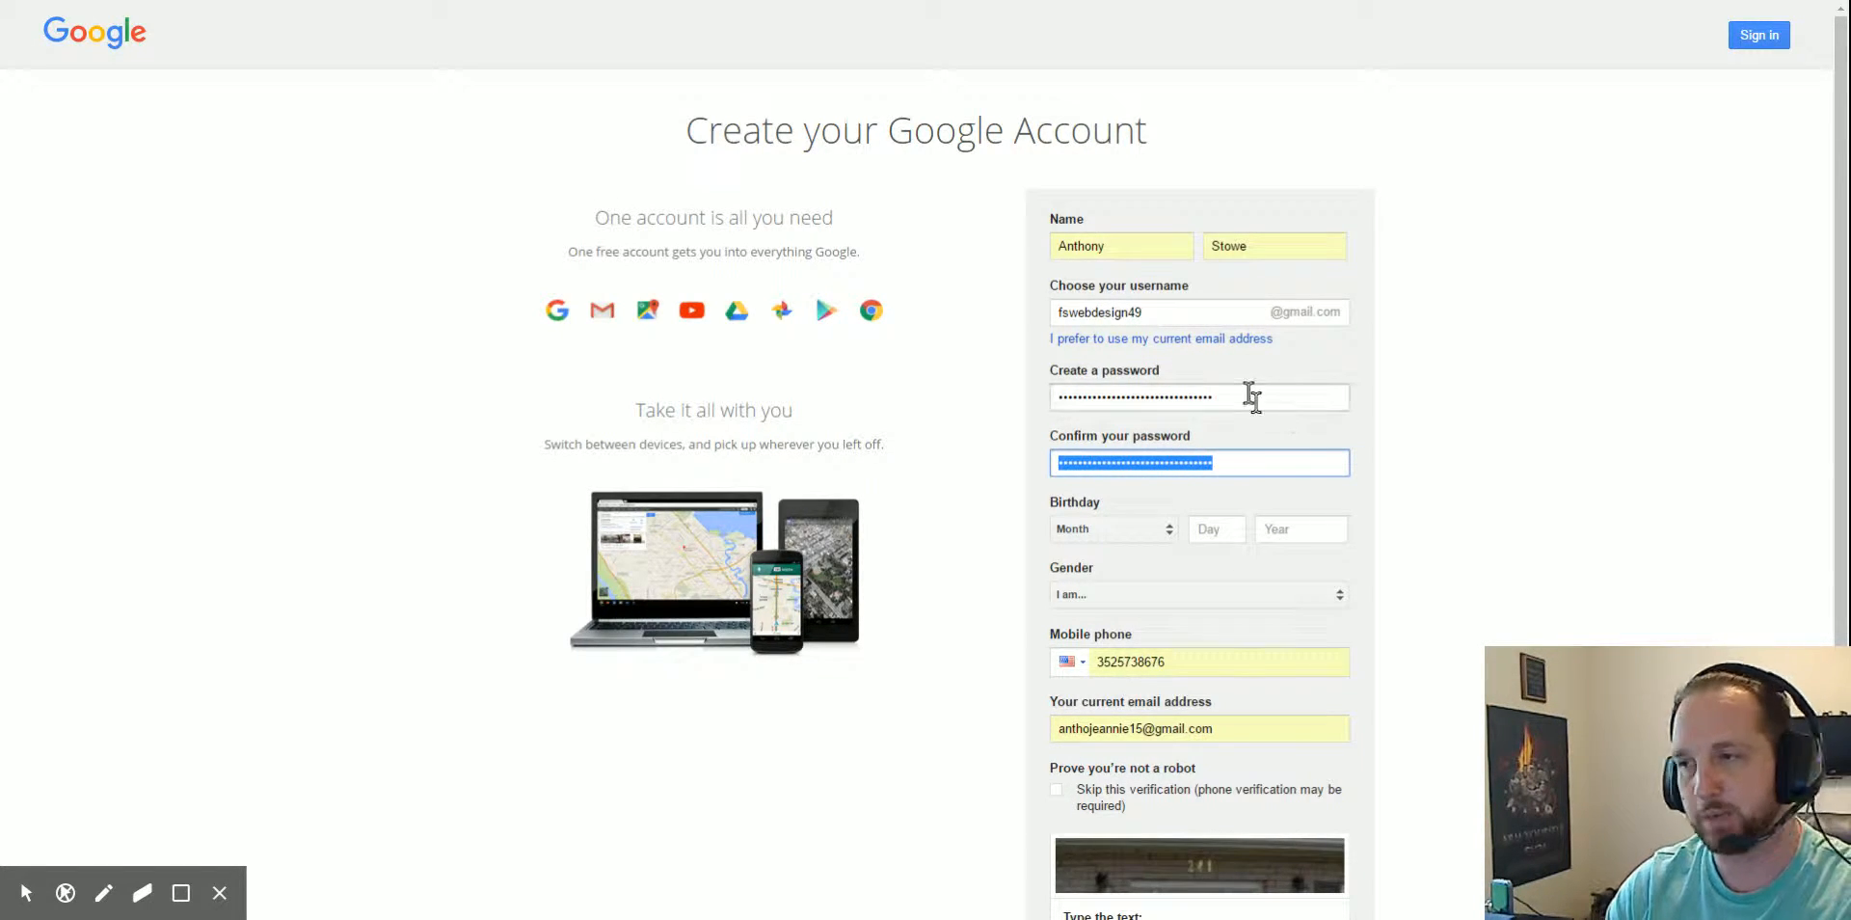
pyautogui.moveTo(1242, 395); pyautogui.dragTo(1061, 397)
pyautogui.click(1283, 466)
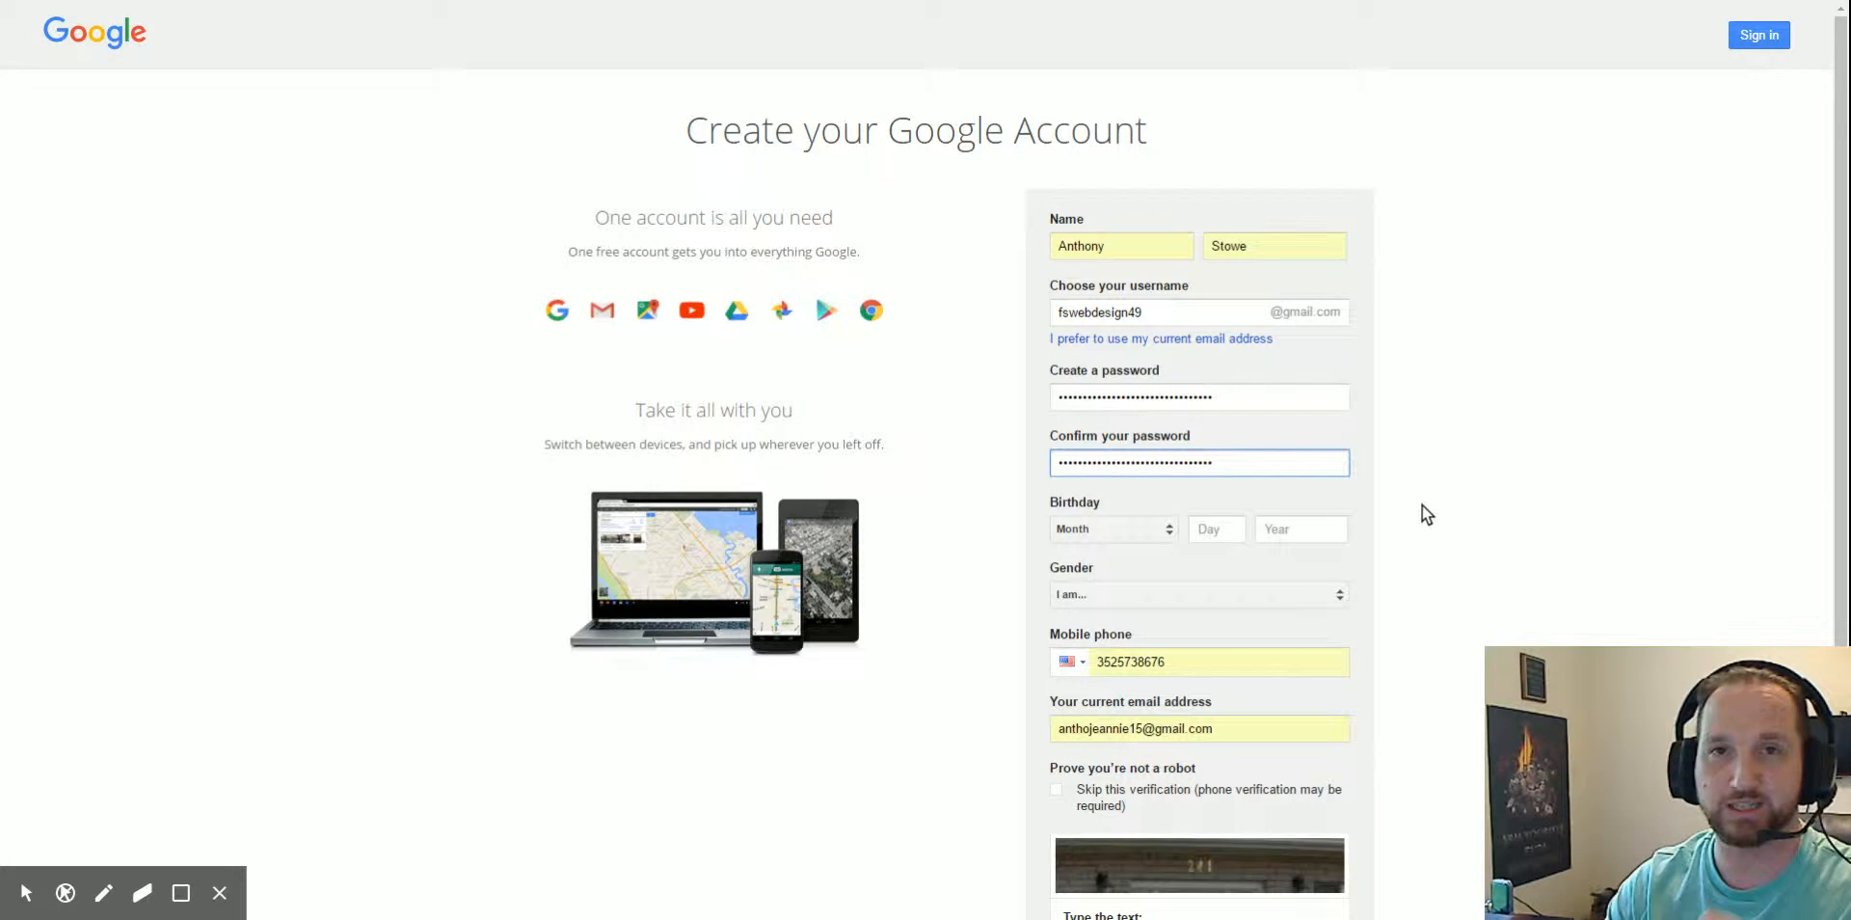
pyautogui.scroll(-4, 1473, 500)
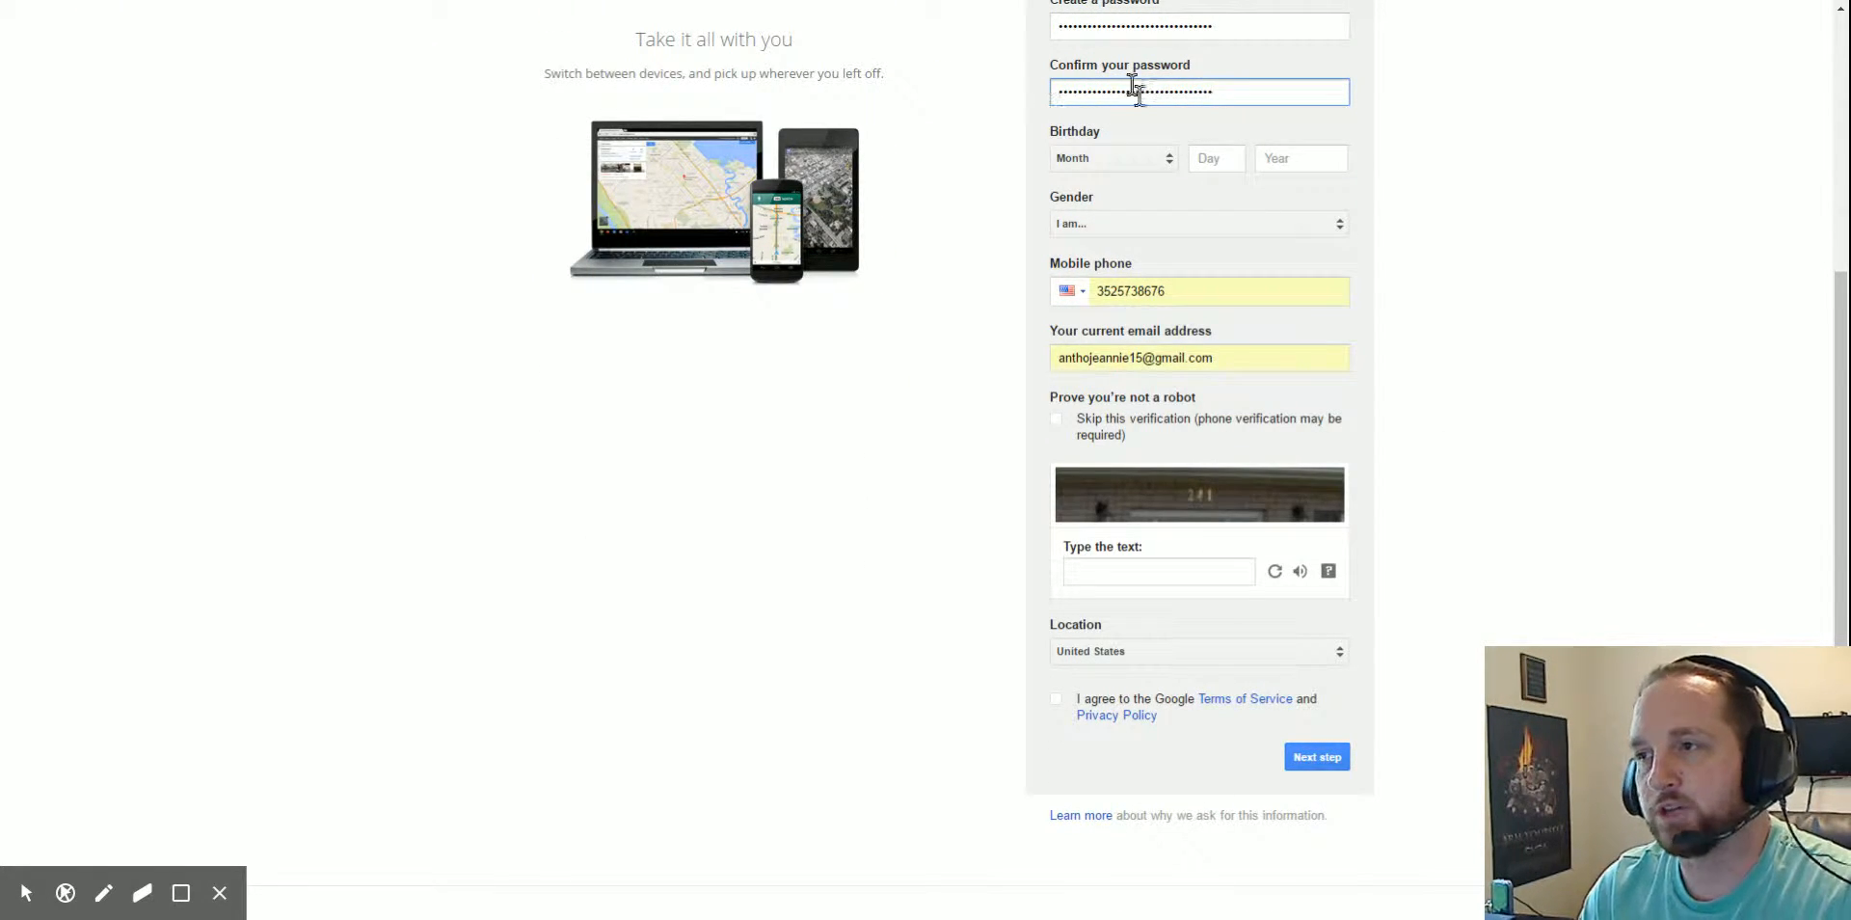
pyautogui.moveTo(1136, 87); pyautogui.dragTo(1244, 91)
pyautogui.click(1252, 90)
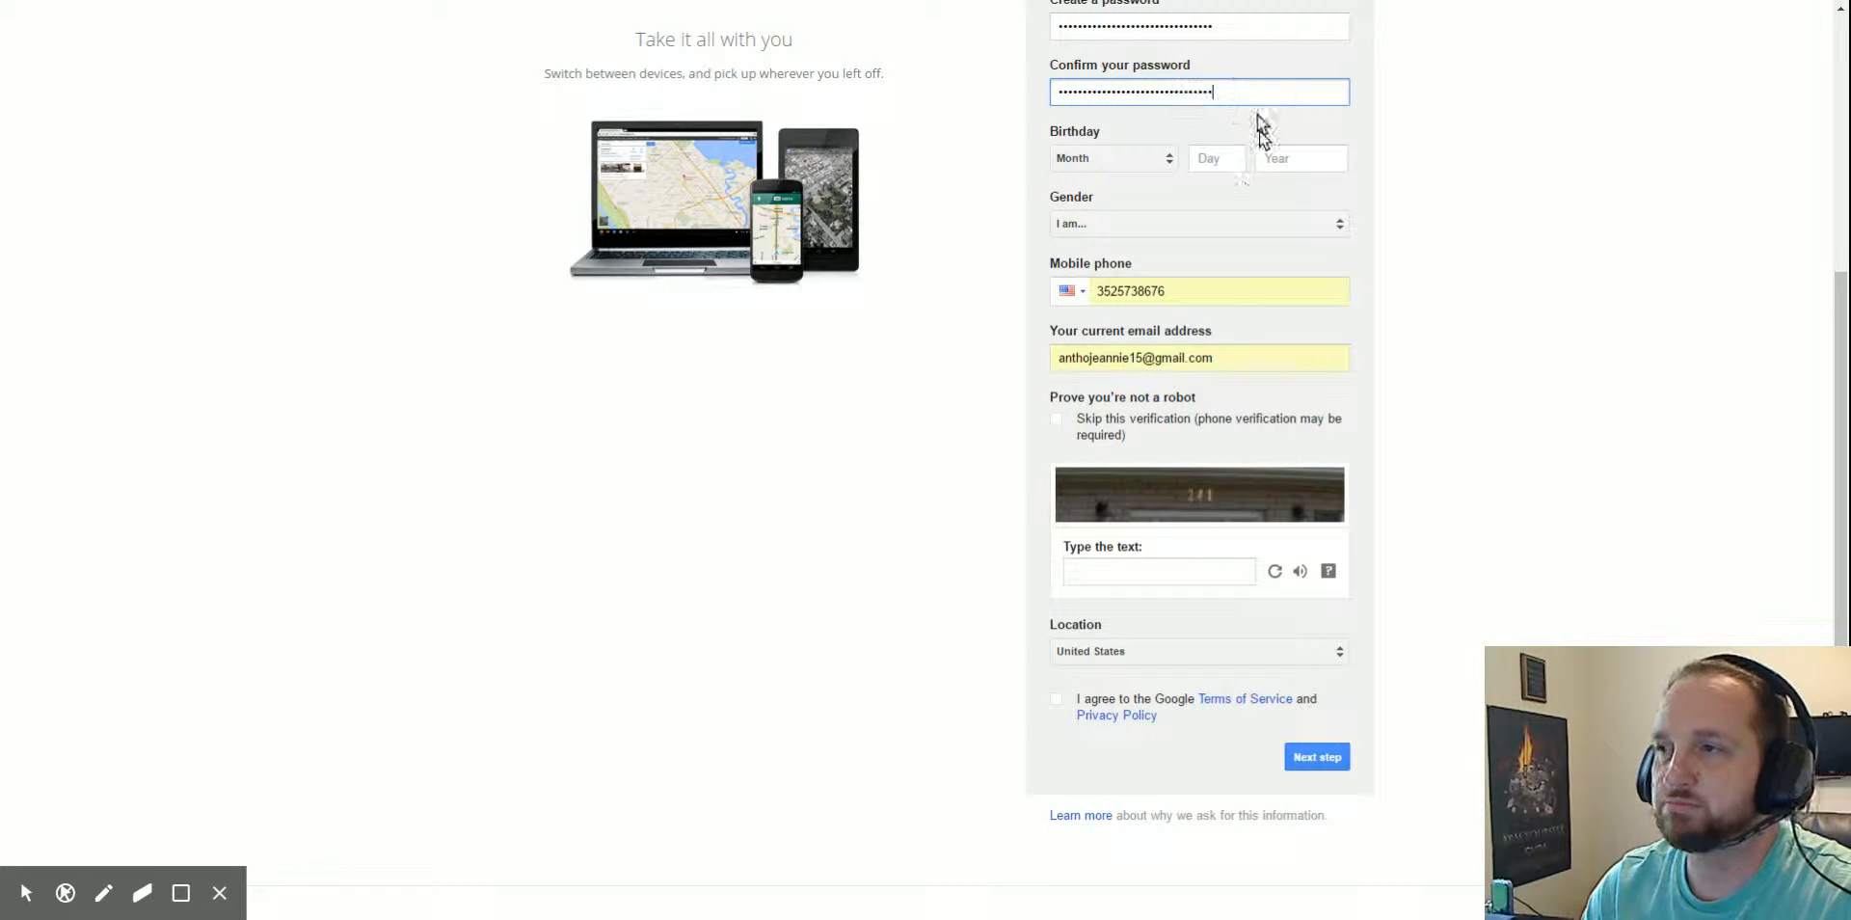
pyautogui.click(1167, 150)
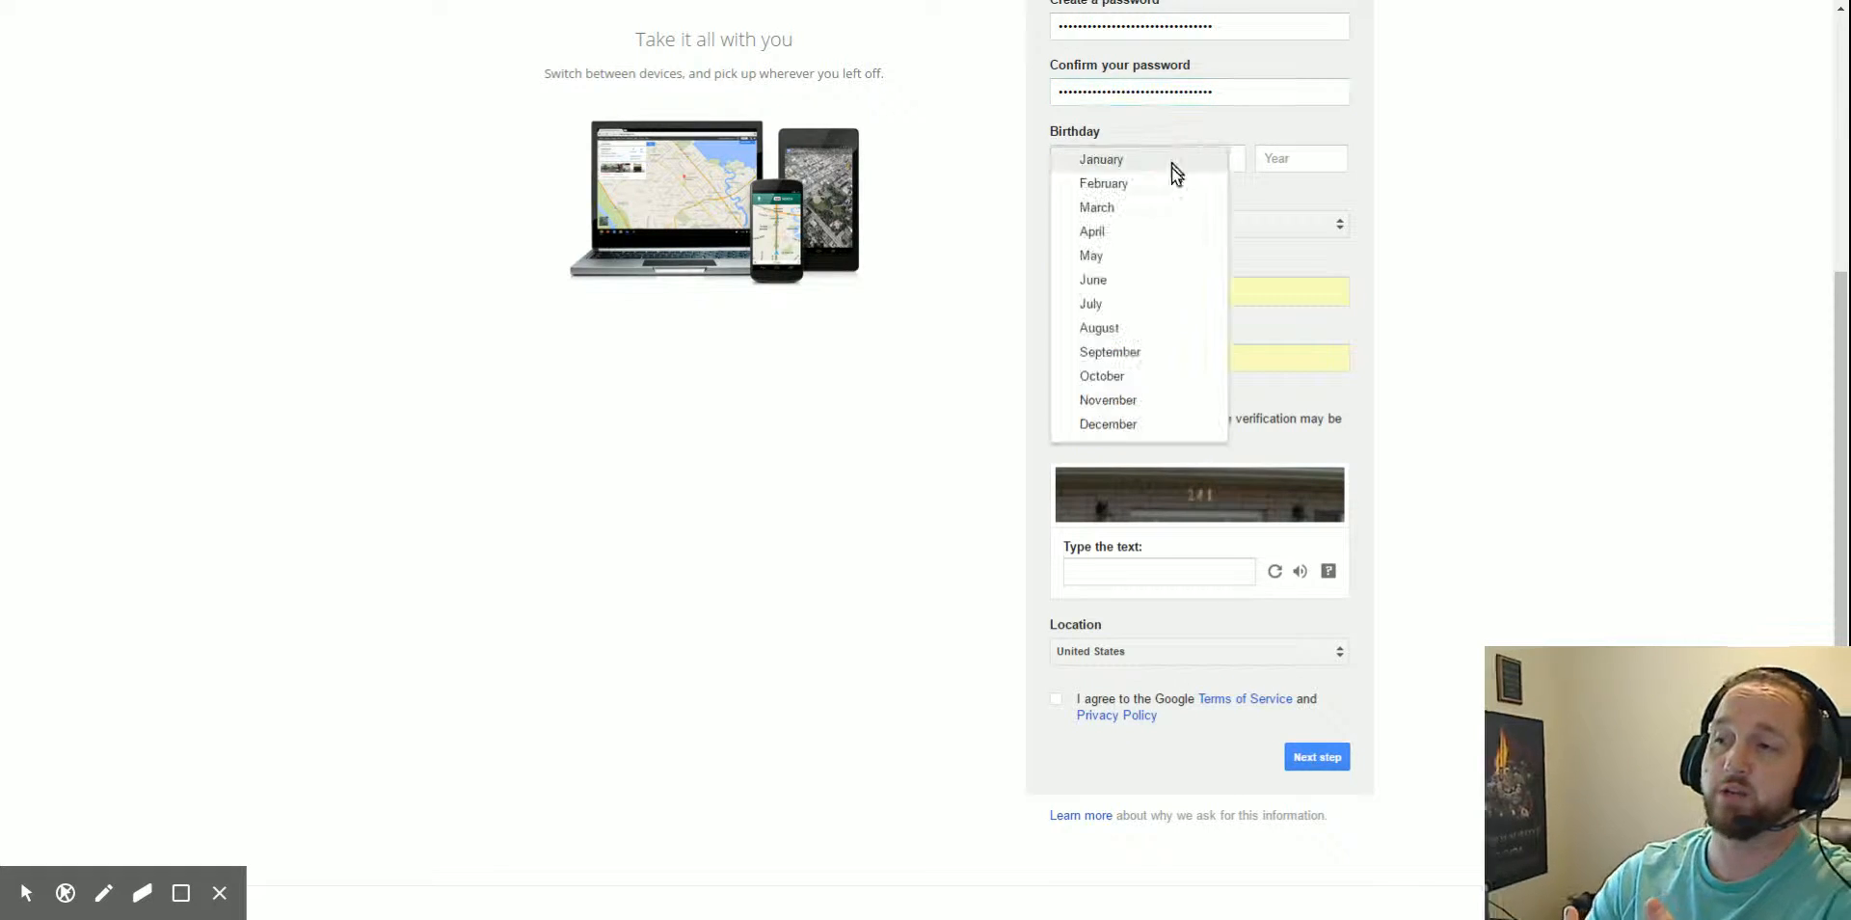
pyautogui.click(1161, 402)
pyautogui.click(1224, 160)
pyautogui.write('28')
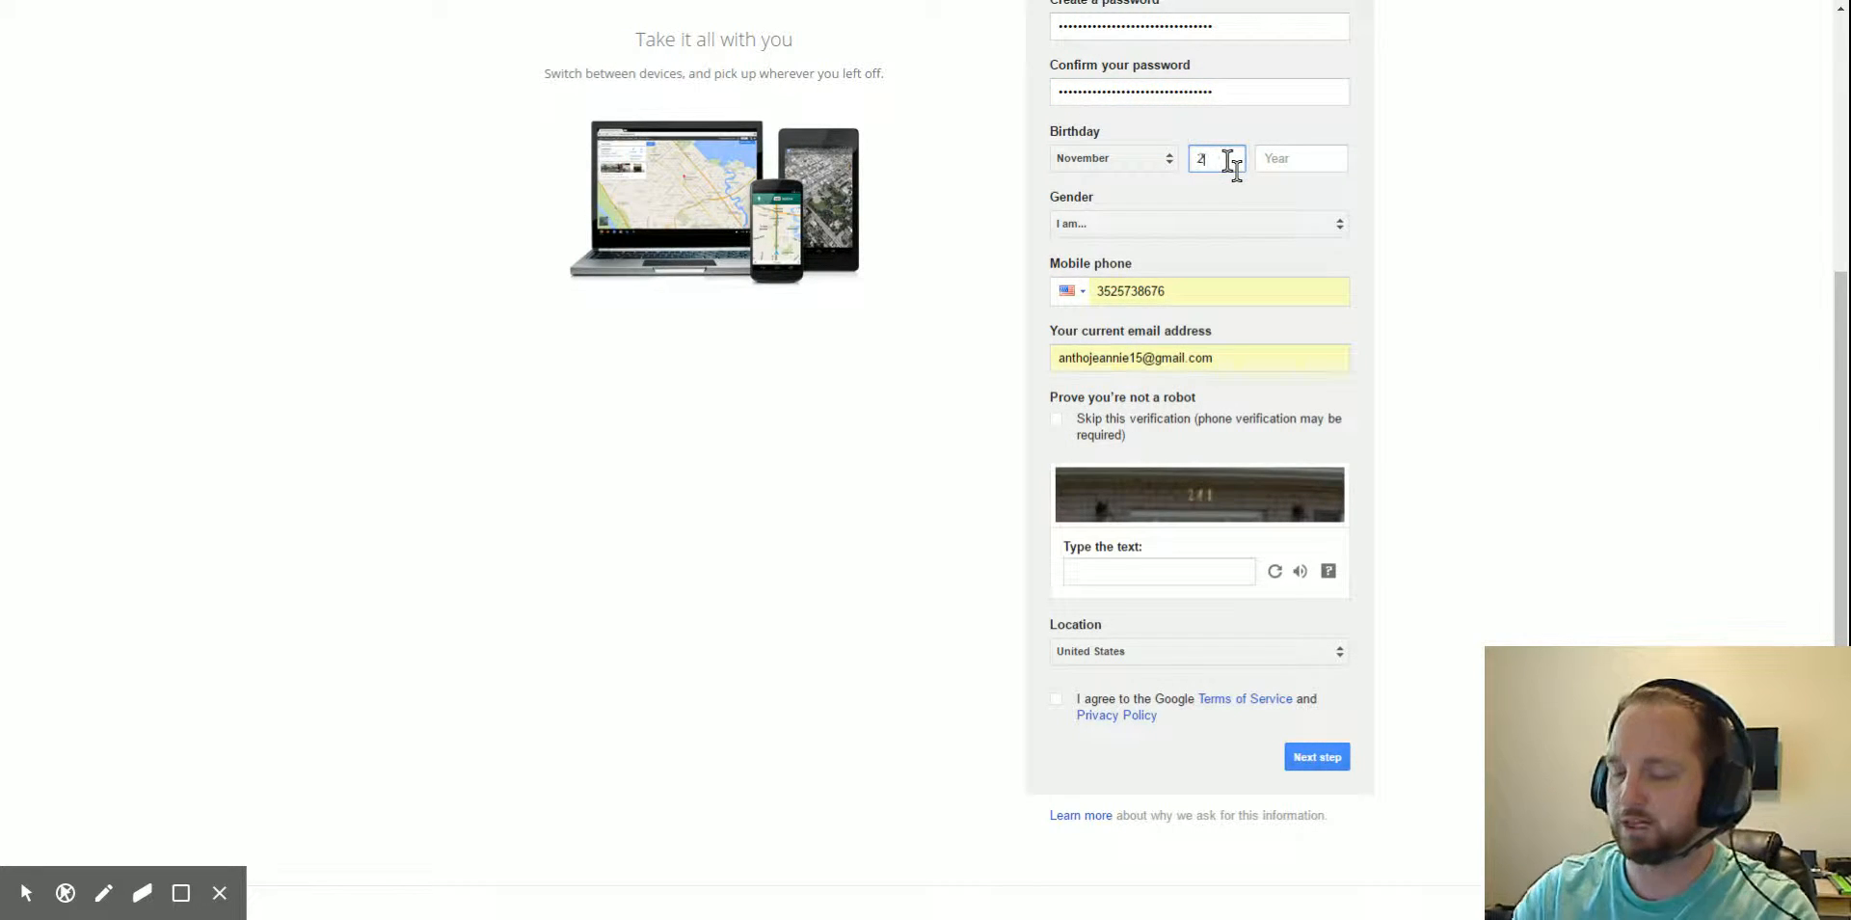
pyautogui.click(1282, 164)
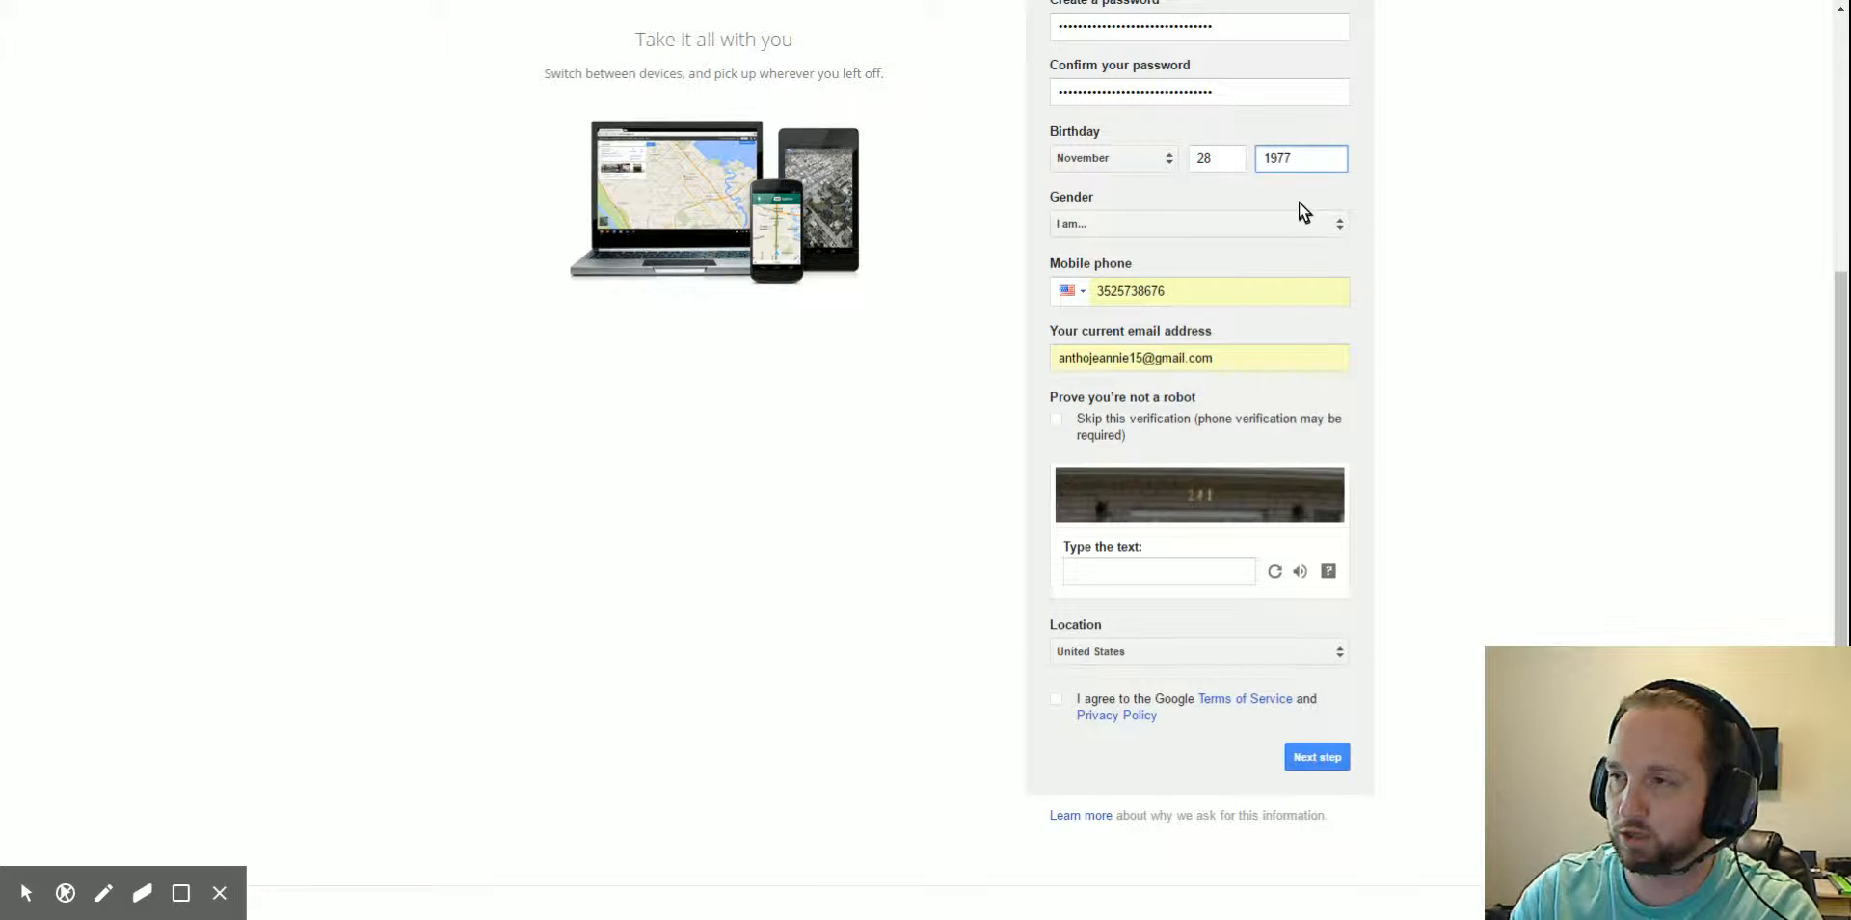
pyautogui.click(1188, 192)
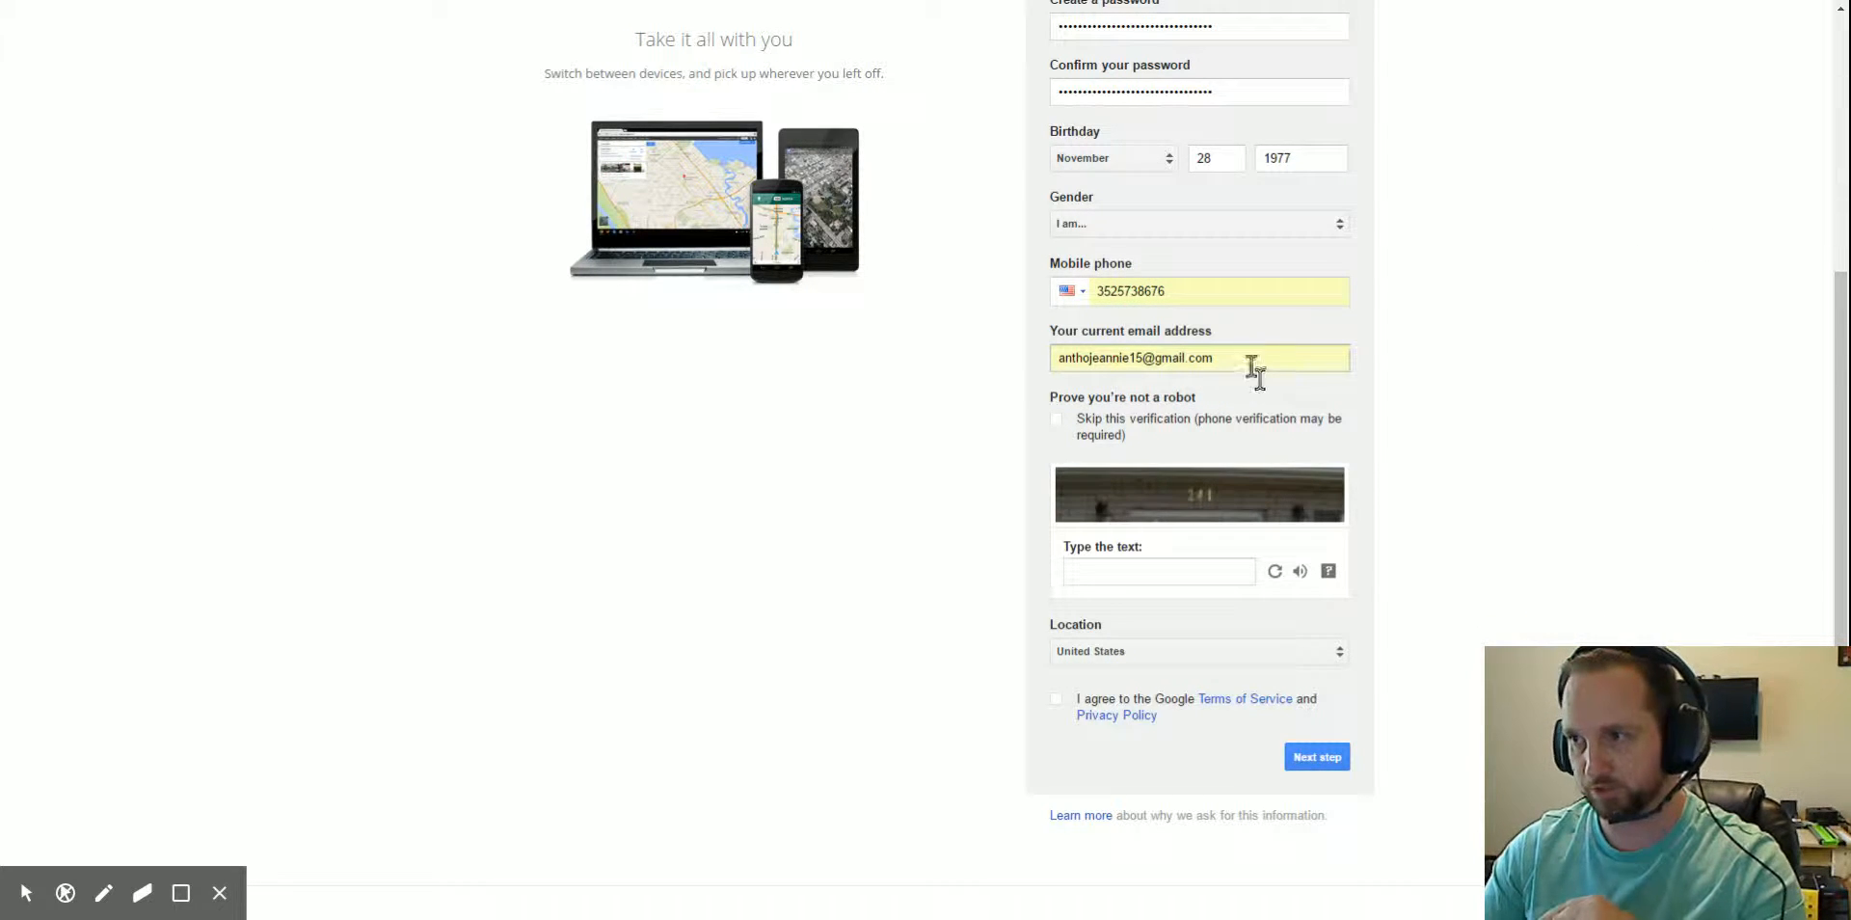
# - Answer the captcha with 241, accept the Terms, and try Next step
pyautogui.click(1159, 575)
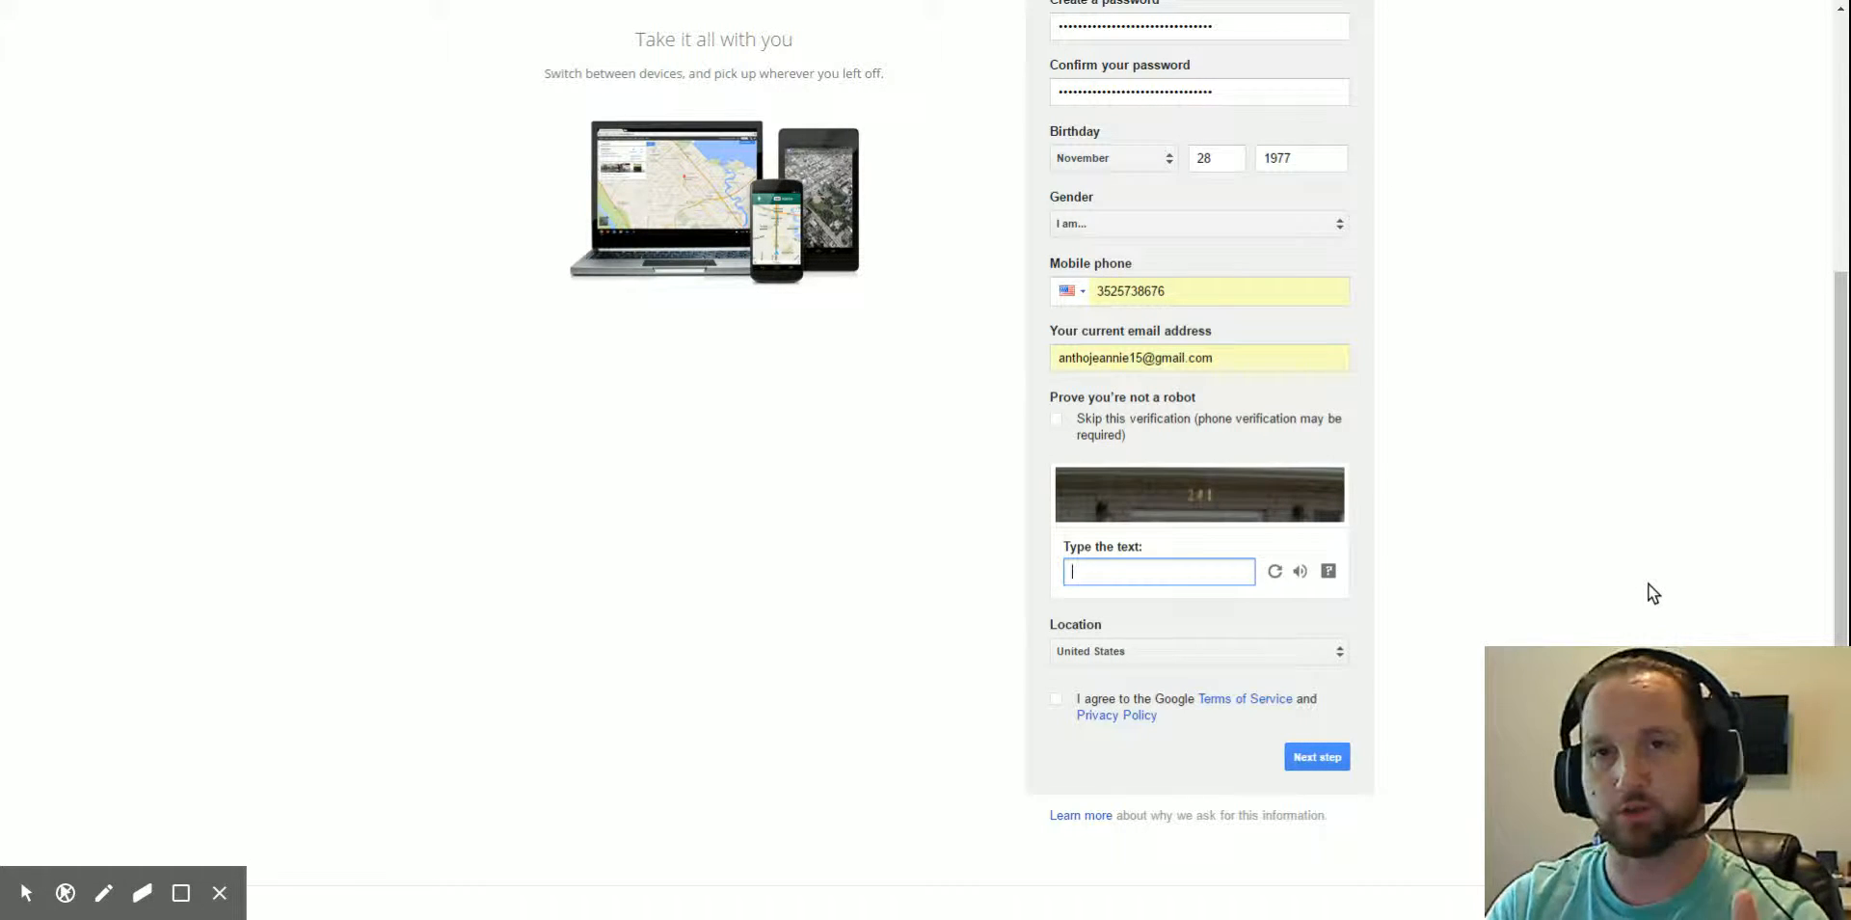
pyautogui.write('241')
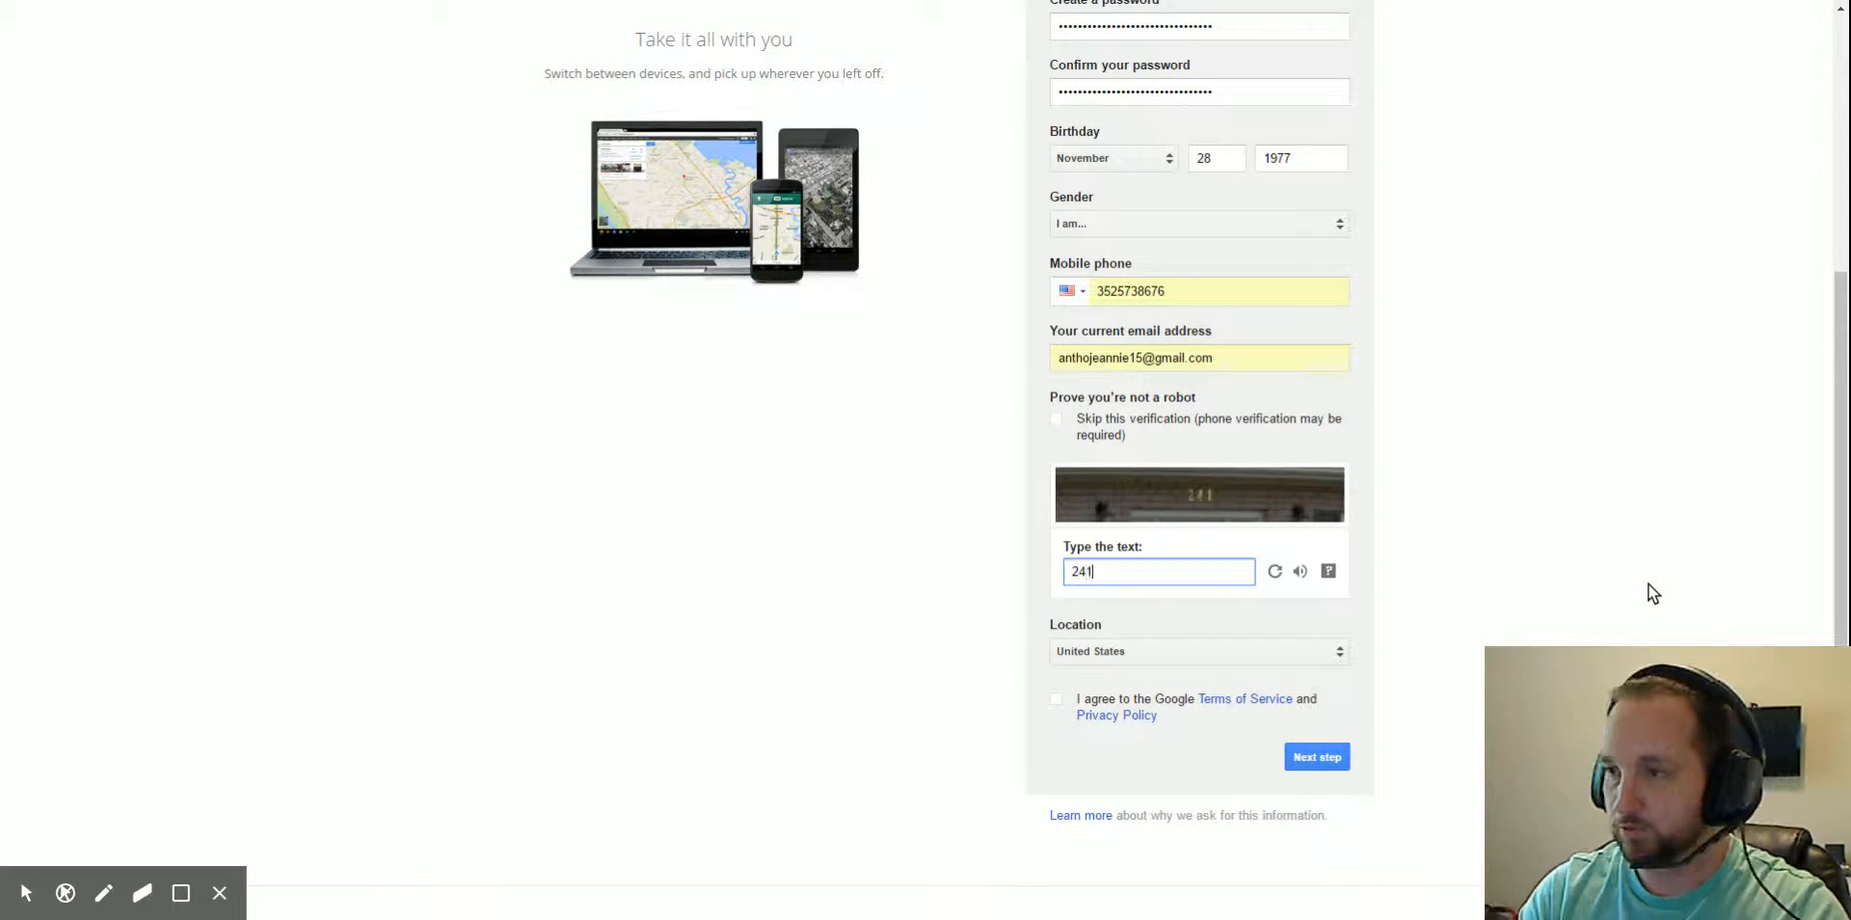
pyautogui.click(1204, 495)
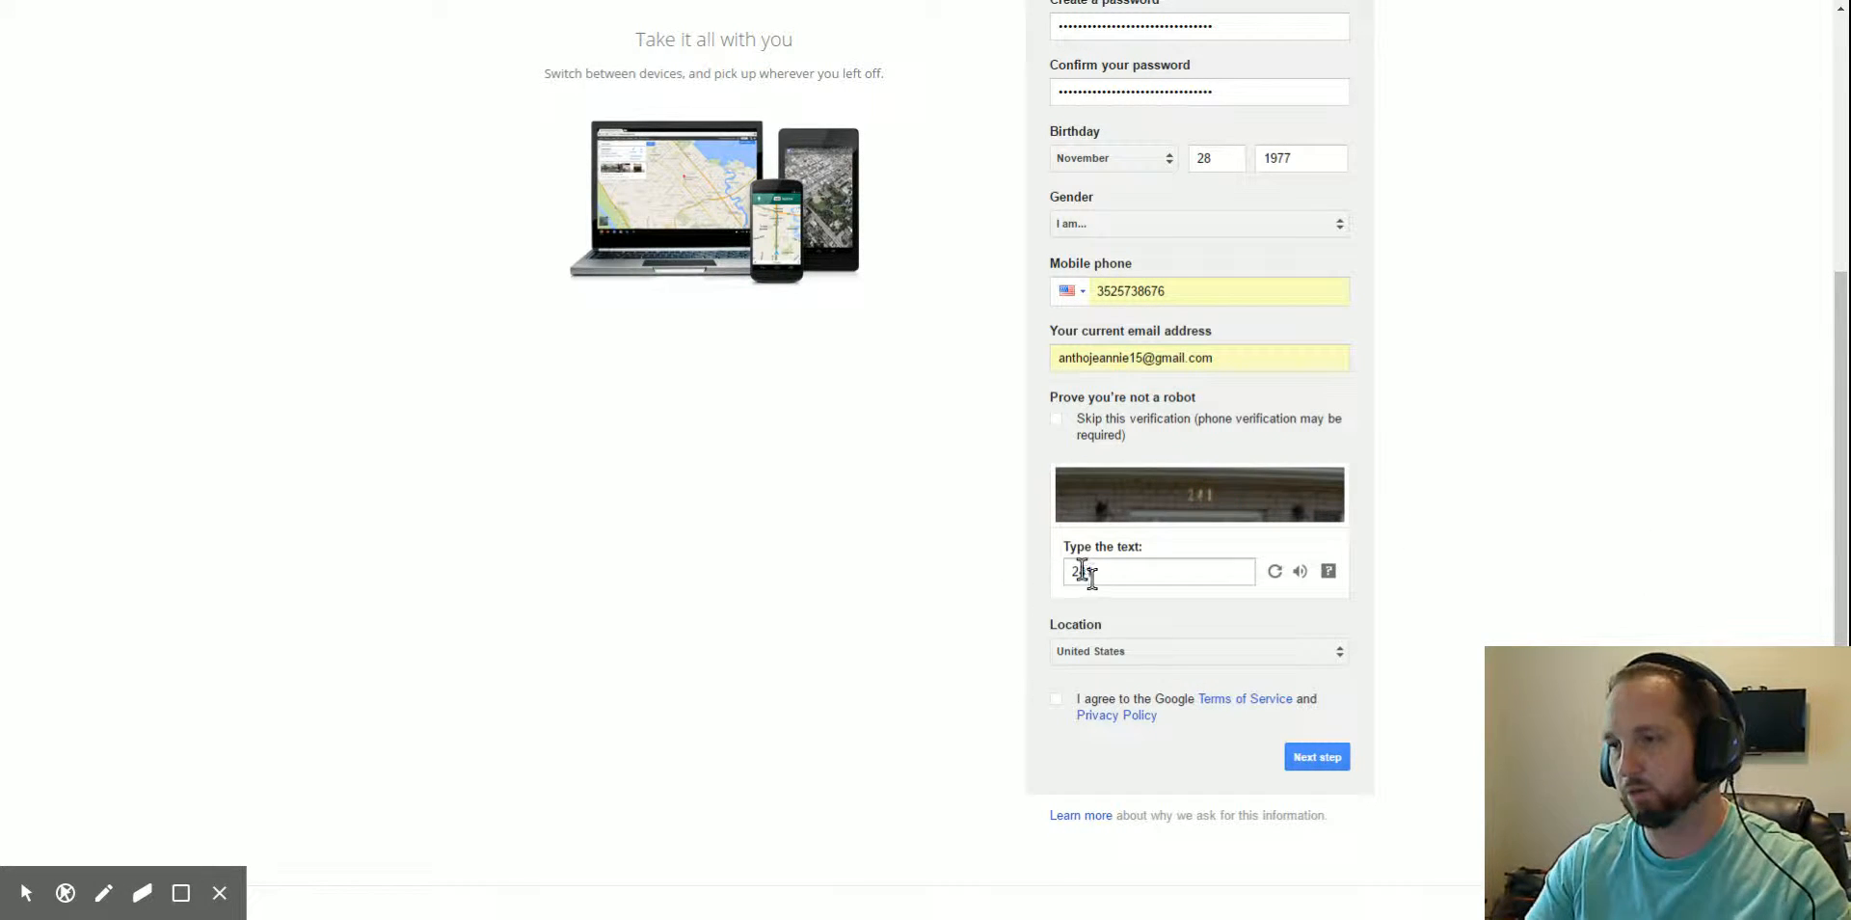
pyautogui.click(1064, 709)
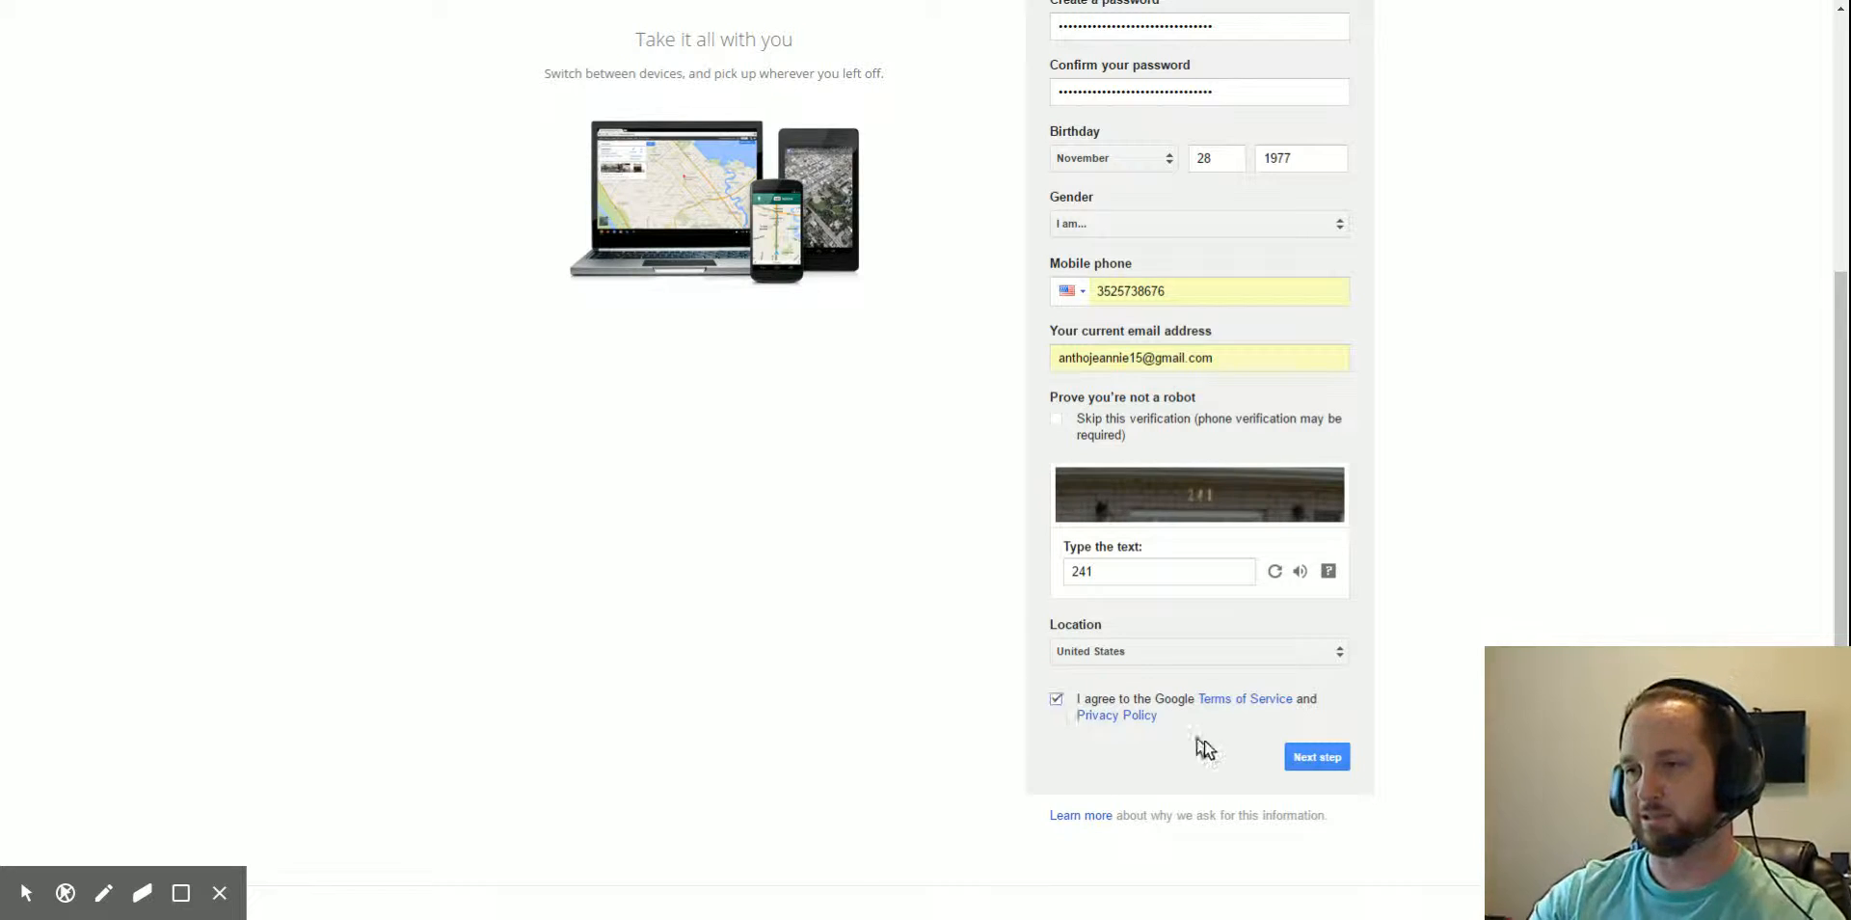
pyautogui.click(1316, 757)
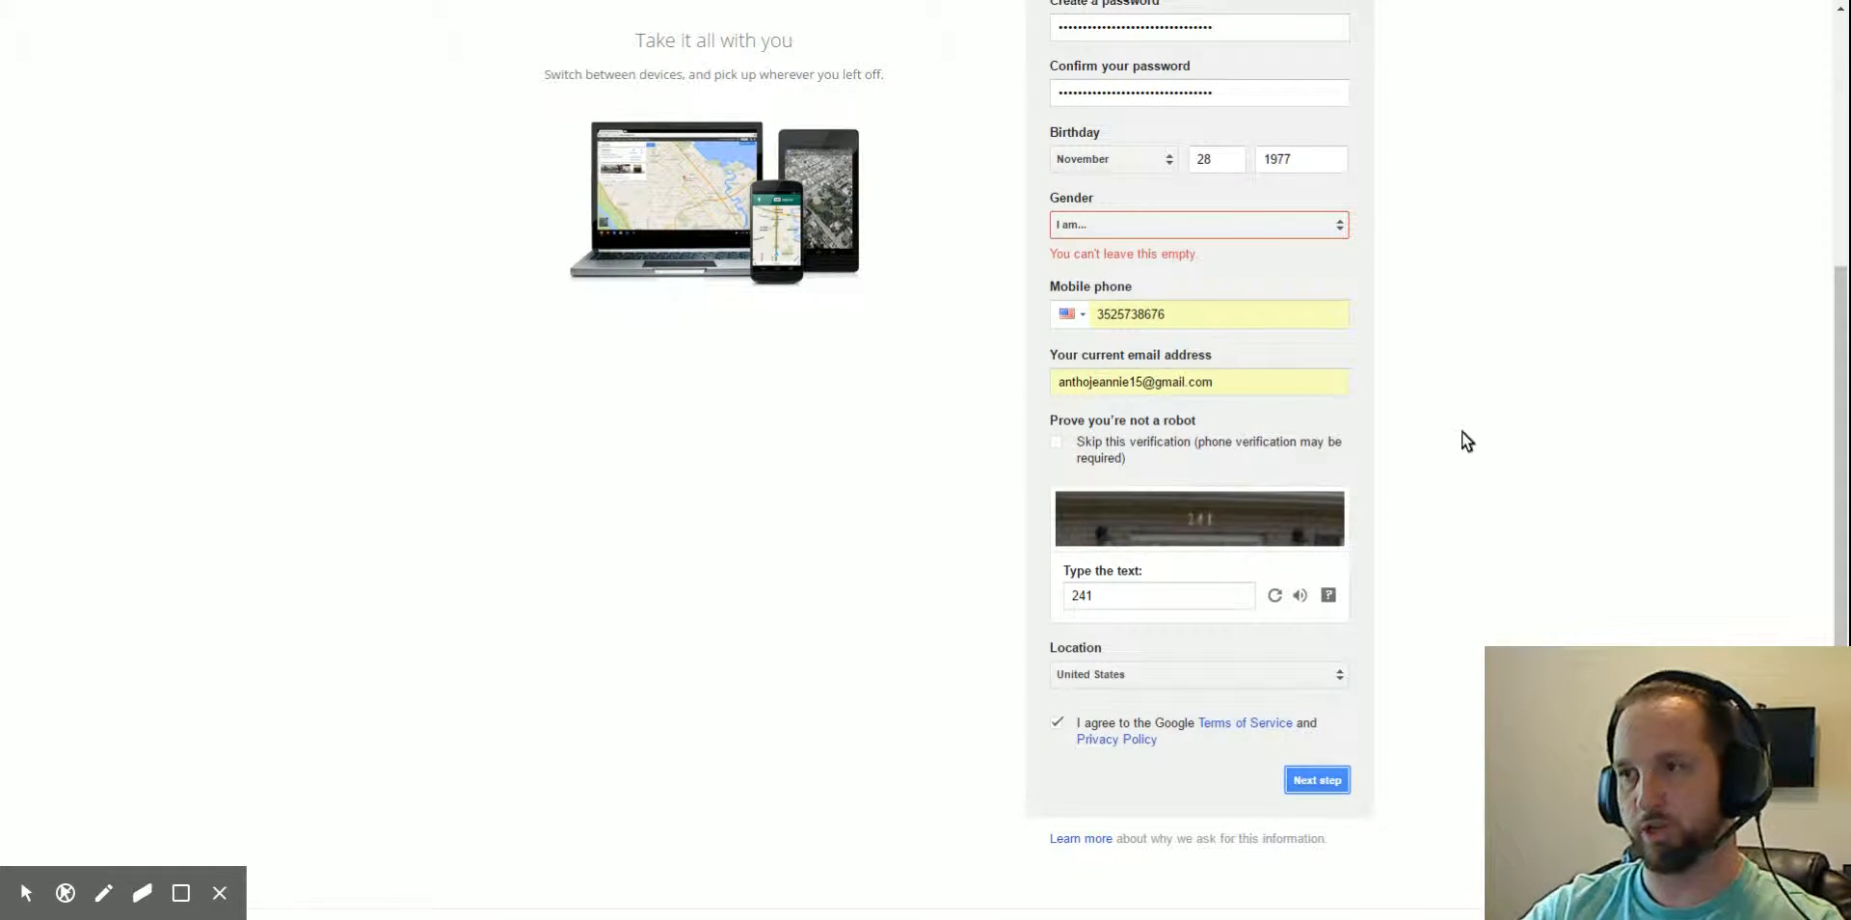
# - Set the gender to Male
pyautogui.scroll(4, 1459, 434)
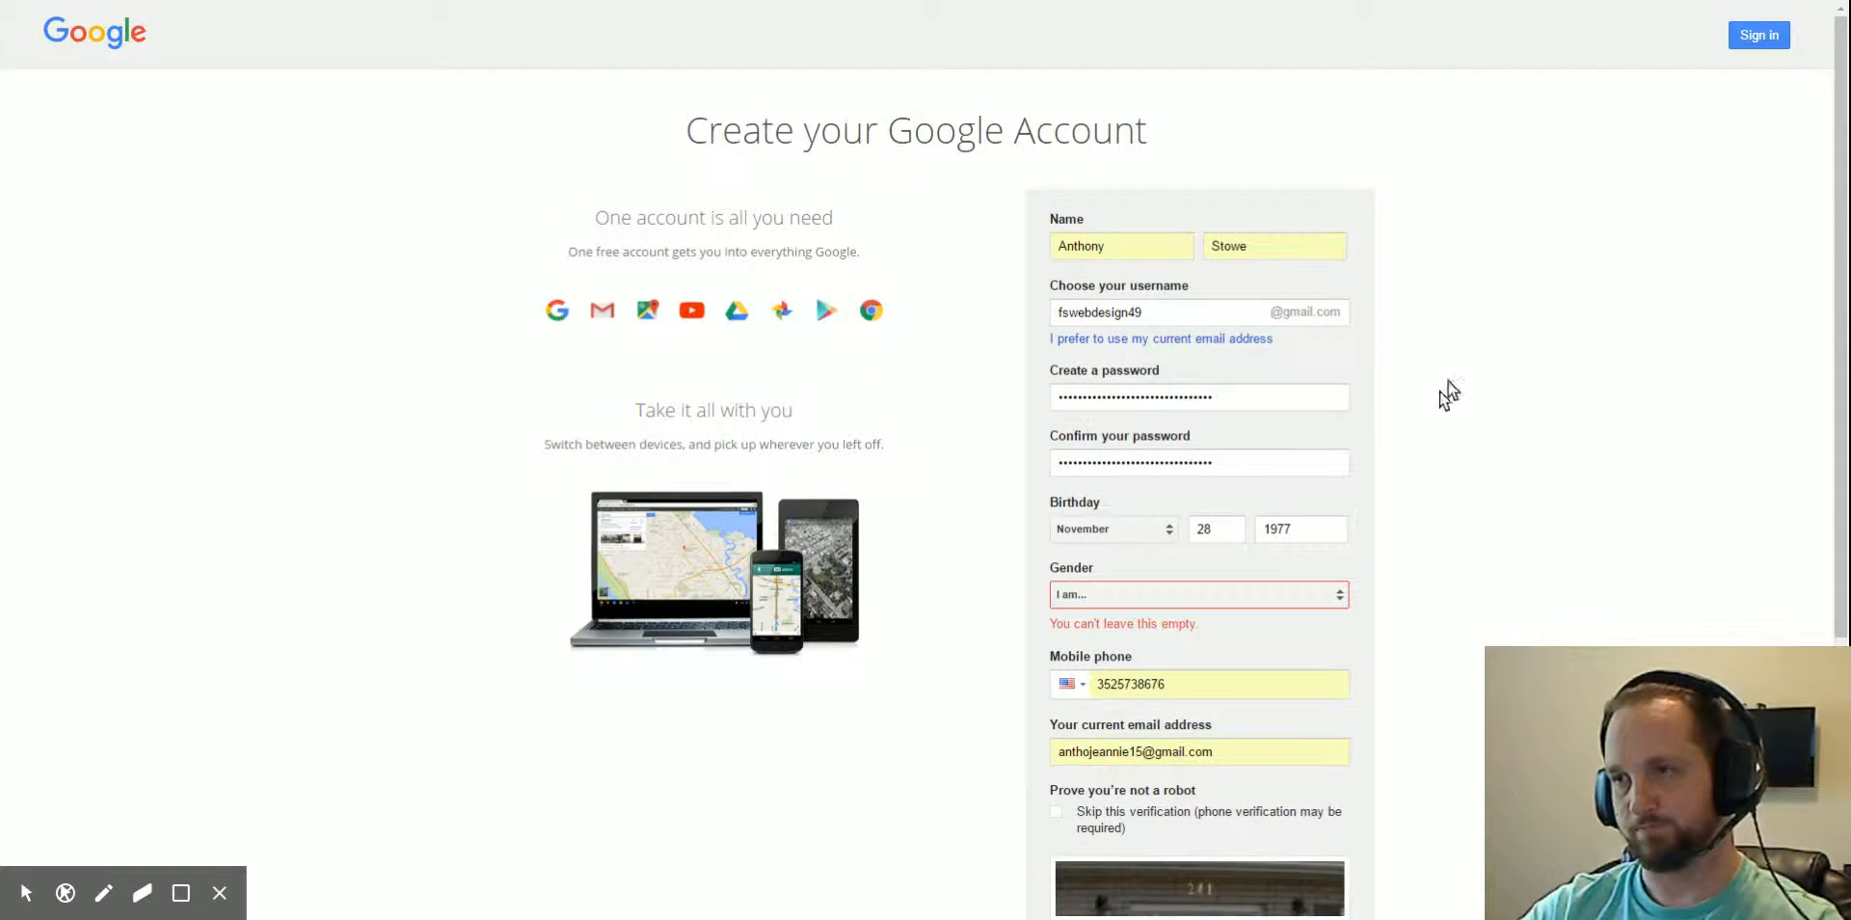
pyautogui.click(1333, 593)
pyautogui.click(1145, 618)
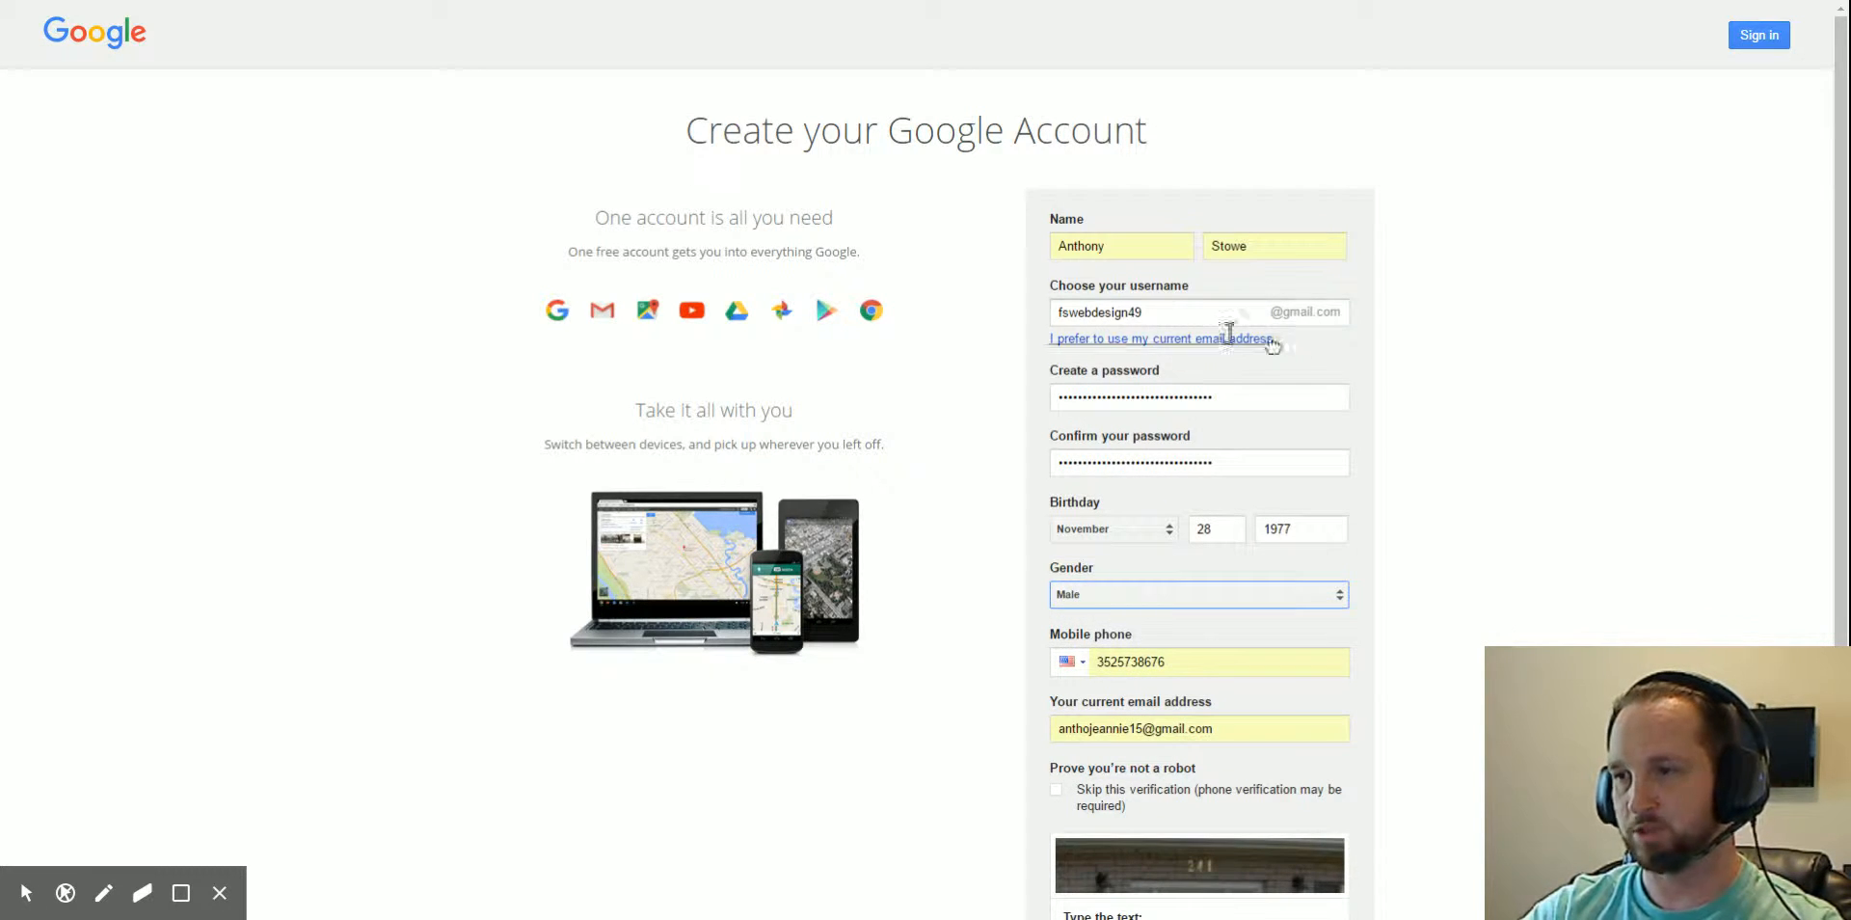
pyautogui.scroll(-4, 1381, 480)
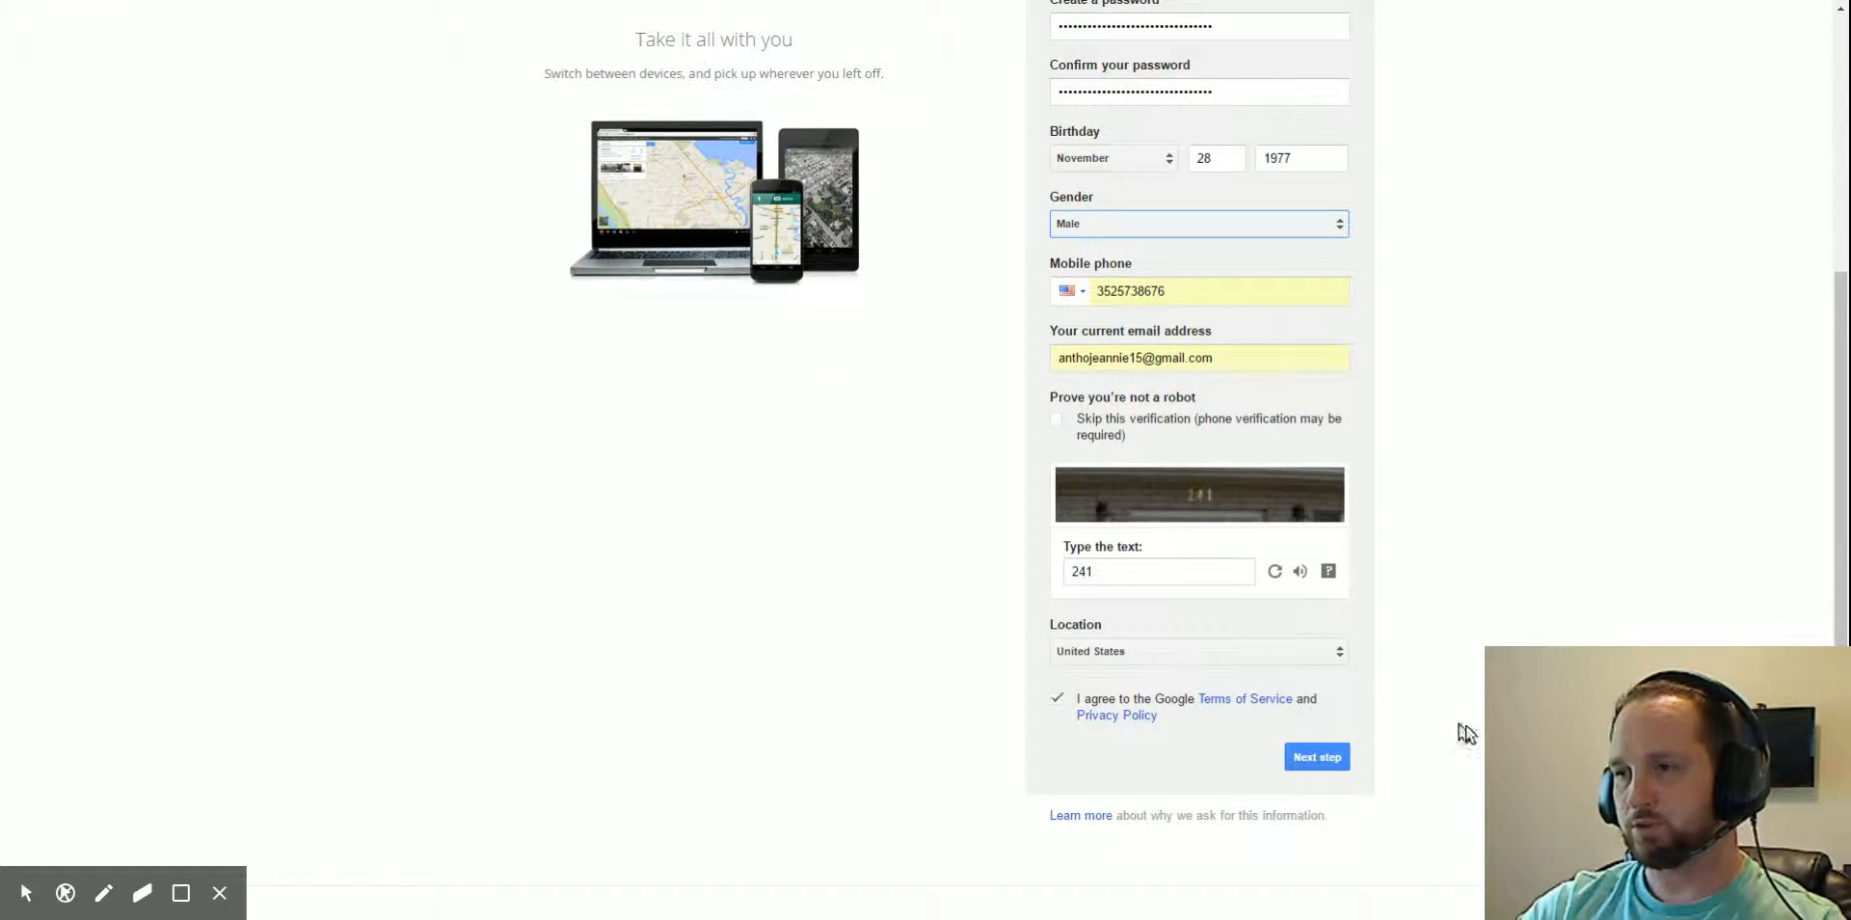